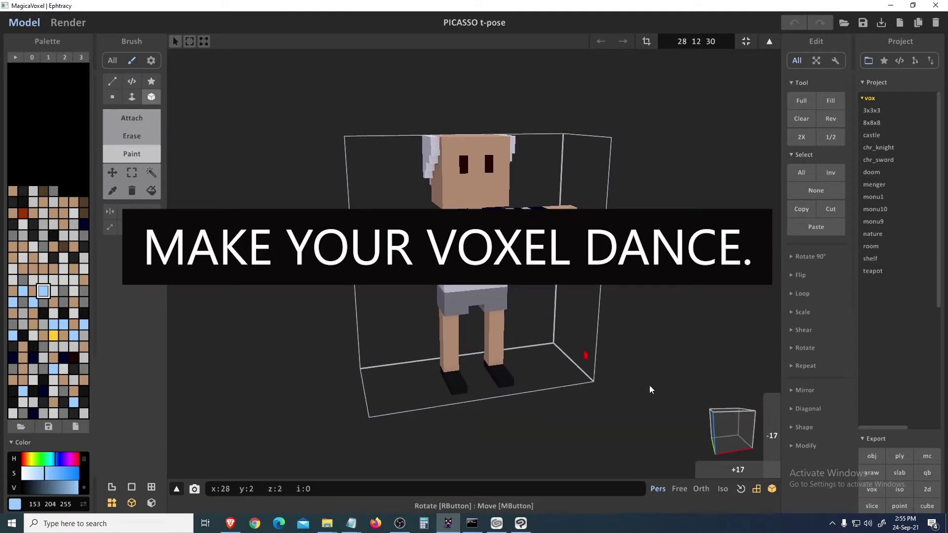
- Collapse and re-expand MagicaVoxel's Export panel
click(873, 439)
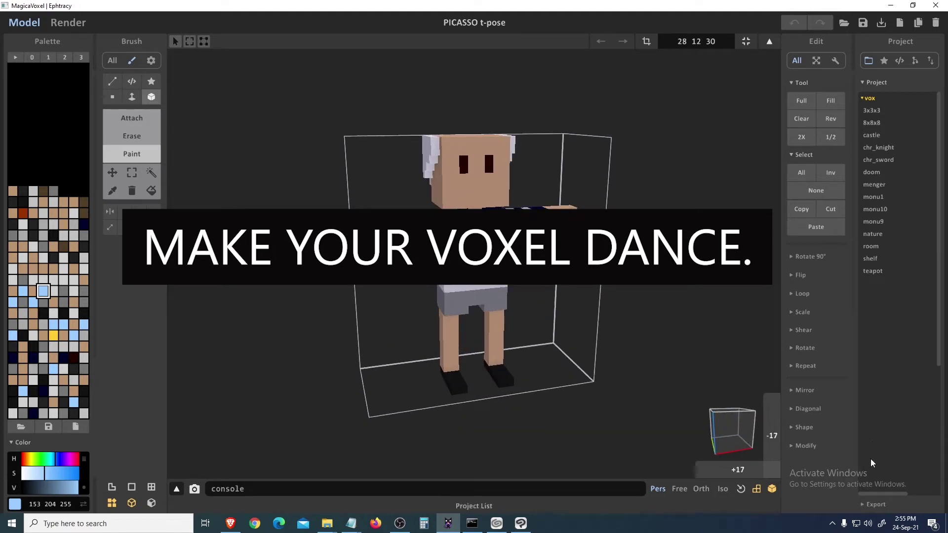
click(880, 505)
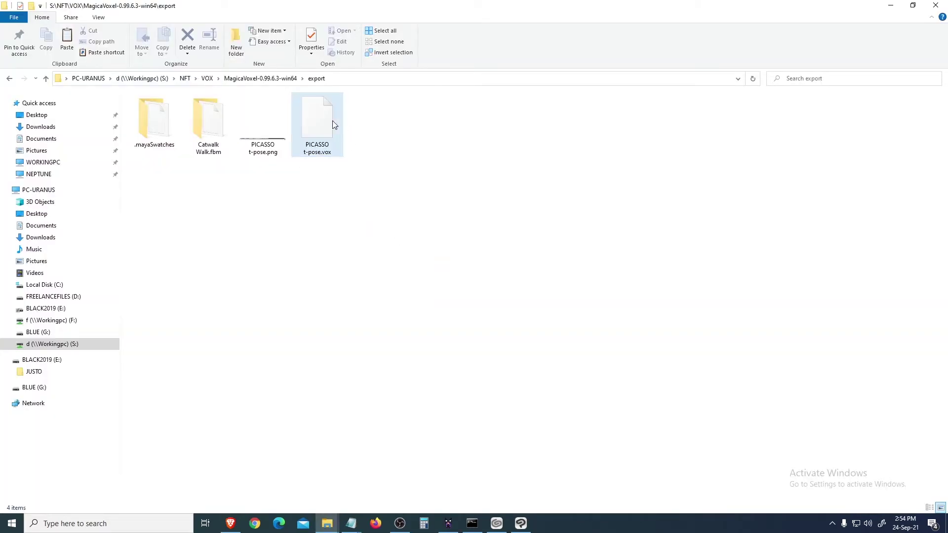
- Select PICASSO t-pose.vox in the MagicaVoxel export folder
mouse_move(320, 129)
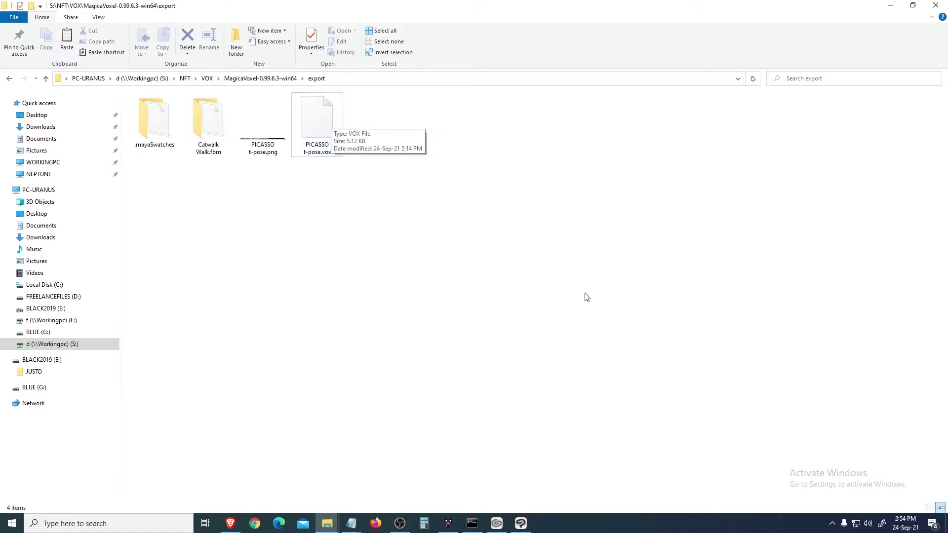
click(324, 131)
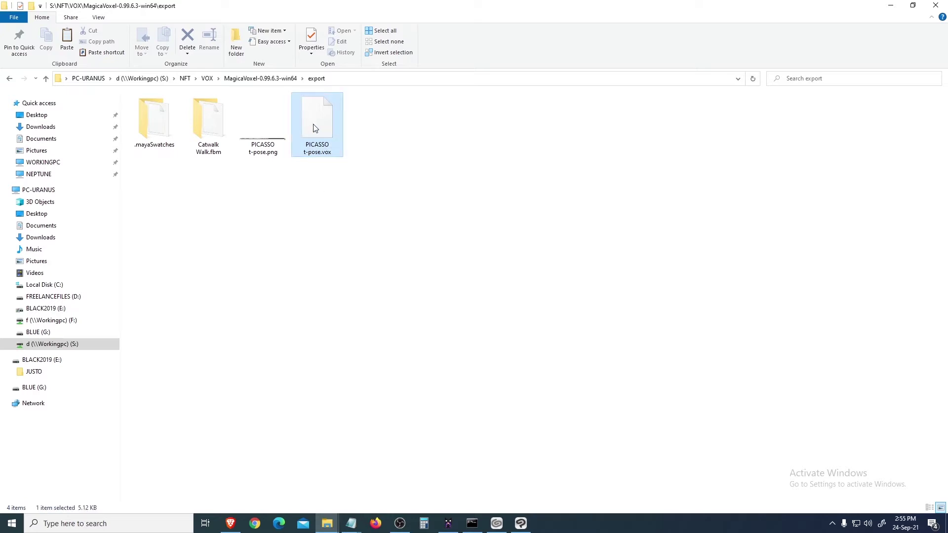
mouse_move(327, 134)
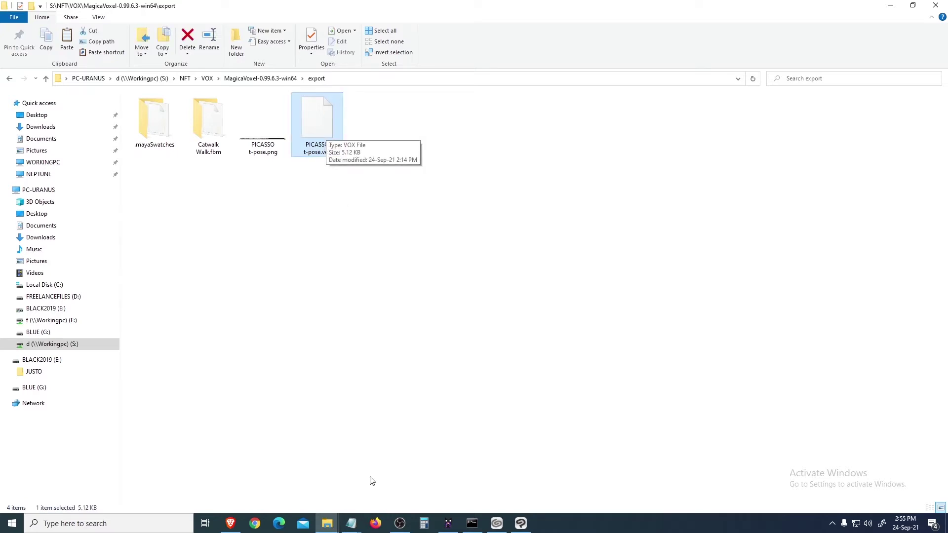
- Delete the default cube's voxels and open PICASSO t-pose.vox without saving the old project
click(449, 524)
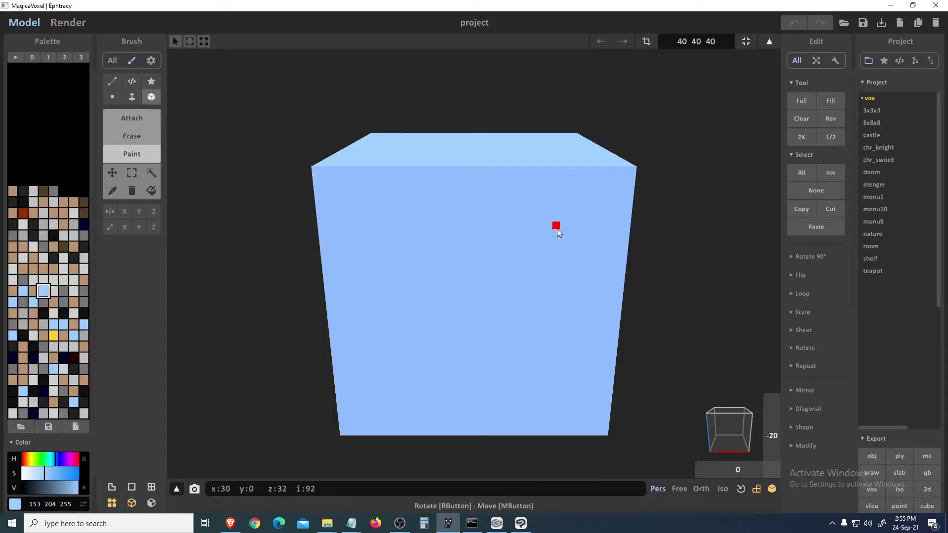
key(Delete)
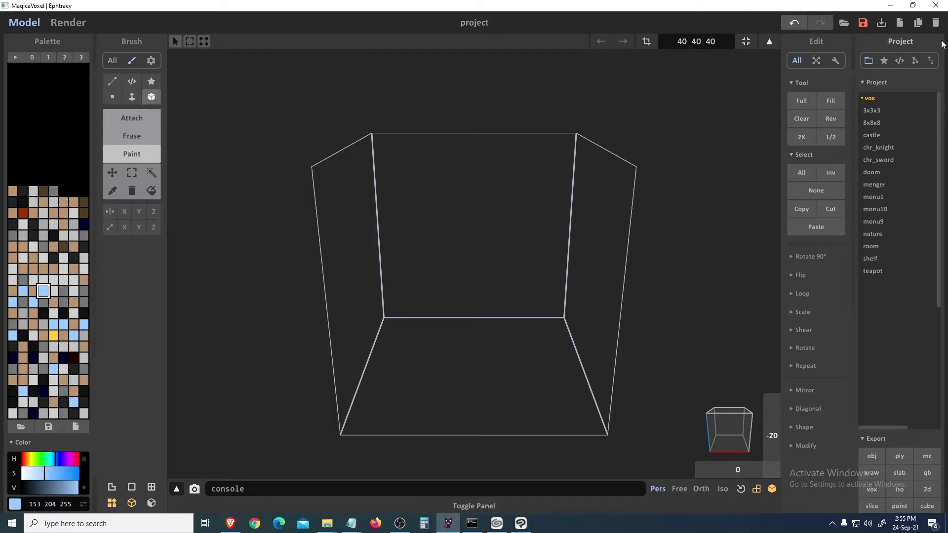
click(843, 26)
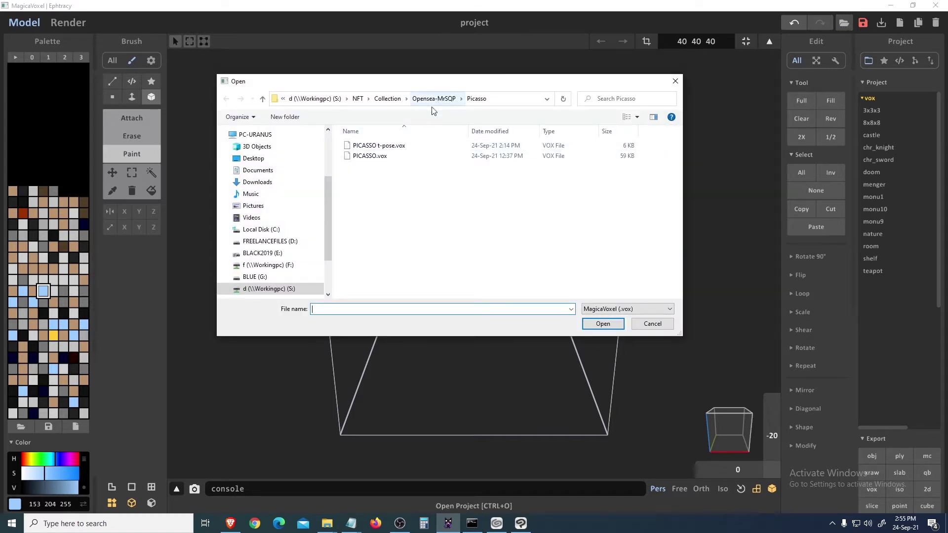
click(365, 146)
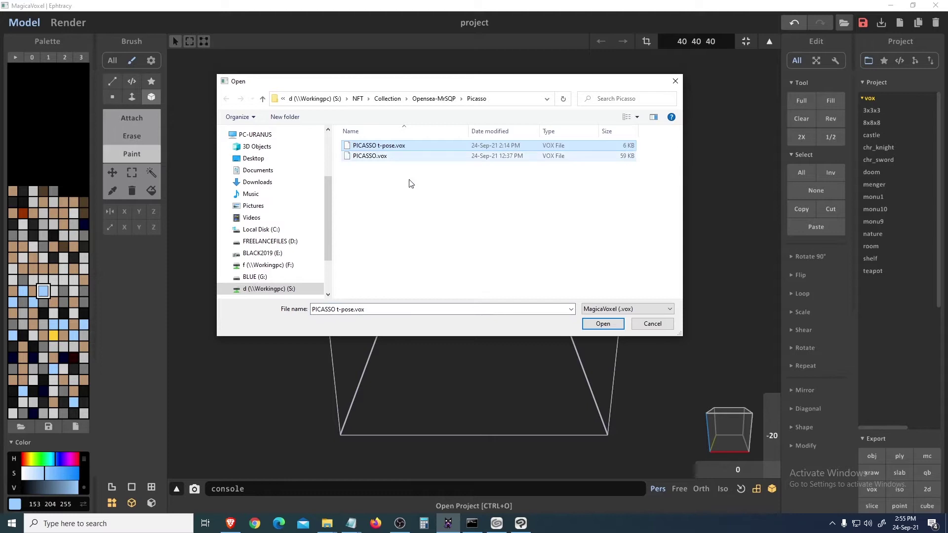
click(602, 324)
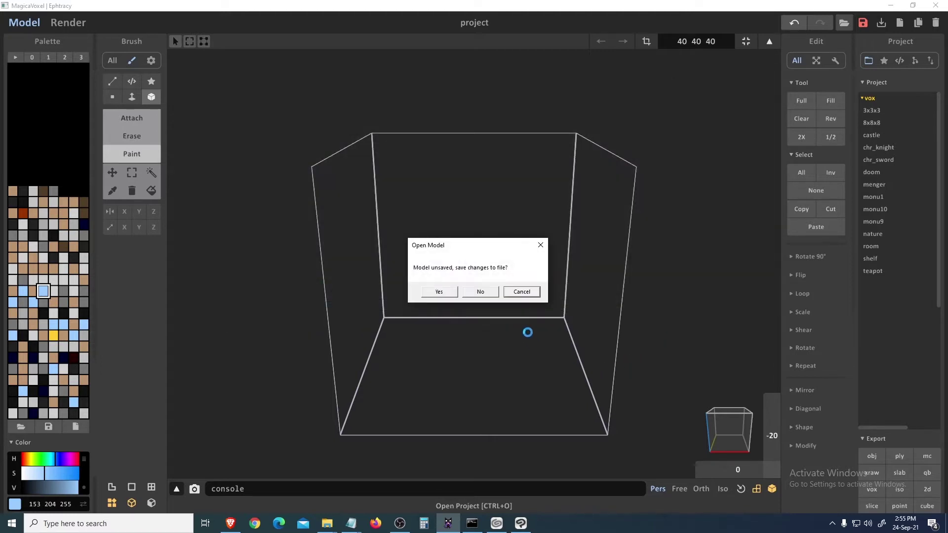
click(479, 292)
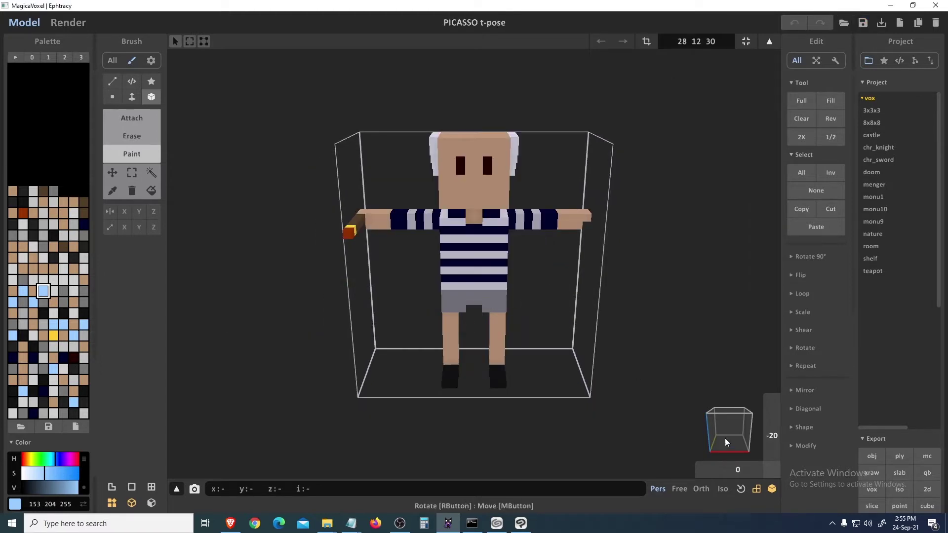
- Export the character from MagicaVoxel as the OBJ mesh PICASSO t-pose.obj
mouse_move(725, 437)
mouse_down()
mouse_move(763, 422)
mouse_move(682, 425)
mouse_move(781, 443)
mouse_move(735, 438)
mouse_move(786, 431)
mouse_move(741, 433)
mouse_up()
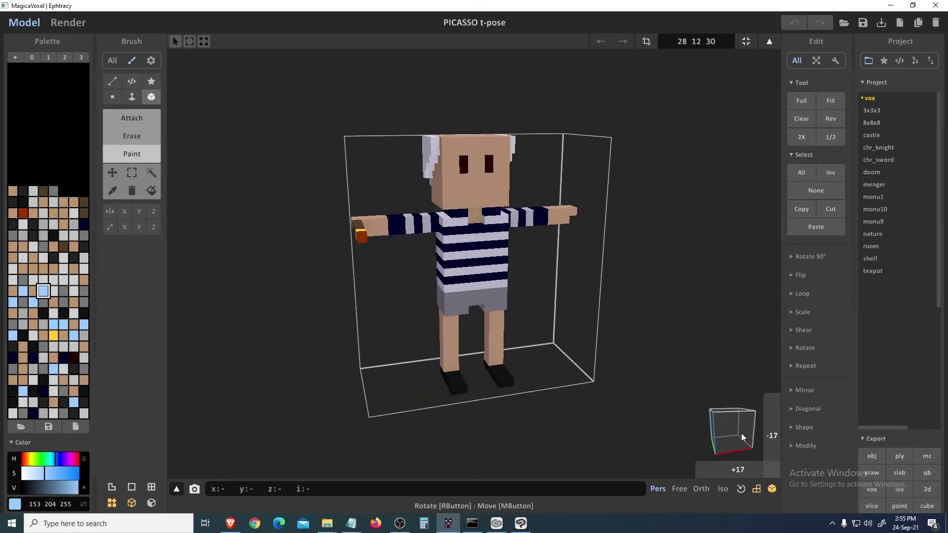
click(874, 440)
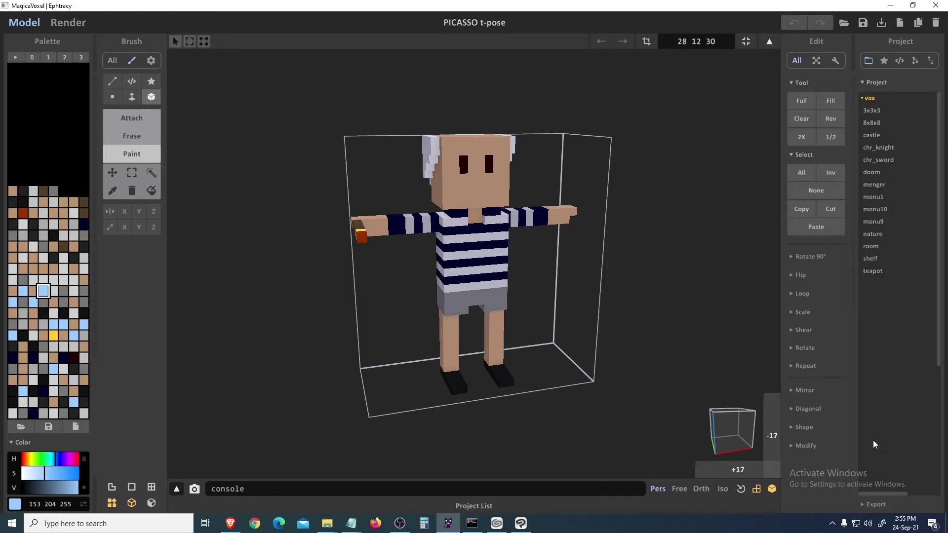
click(876, 506)
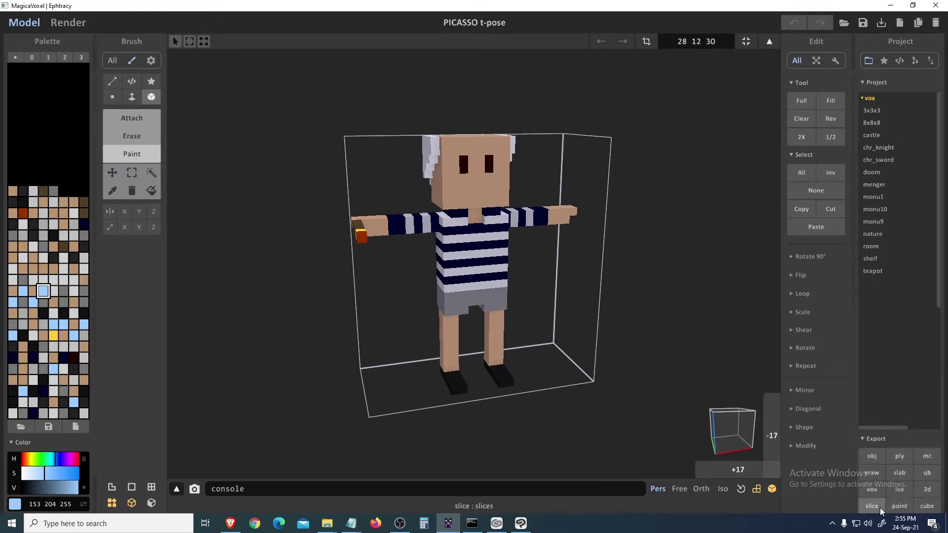
click(868, 457)
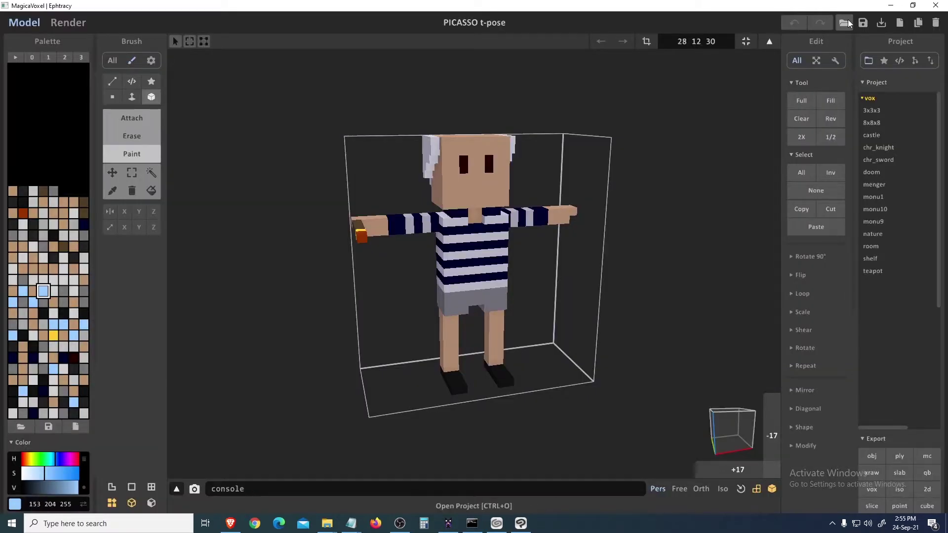
click(890, 5)
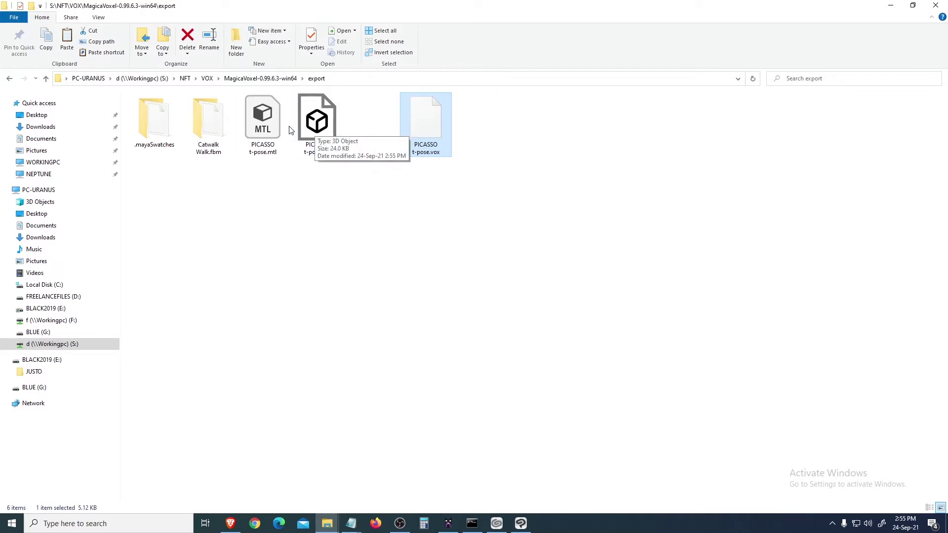
- Inspect the exported PICASSO t-pose .mtl, .obj and .png files, then bring up the Start menu's app list
click(262, 137)
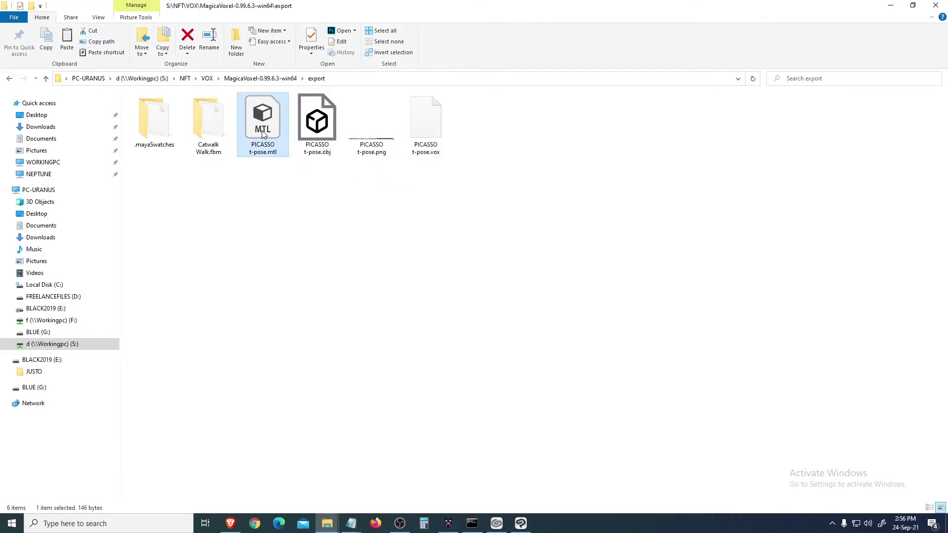
click(319, 141)
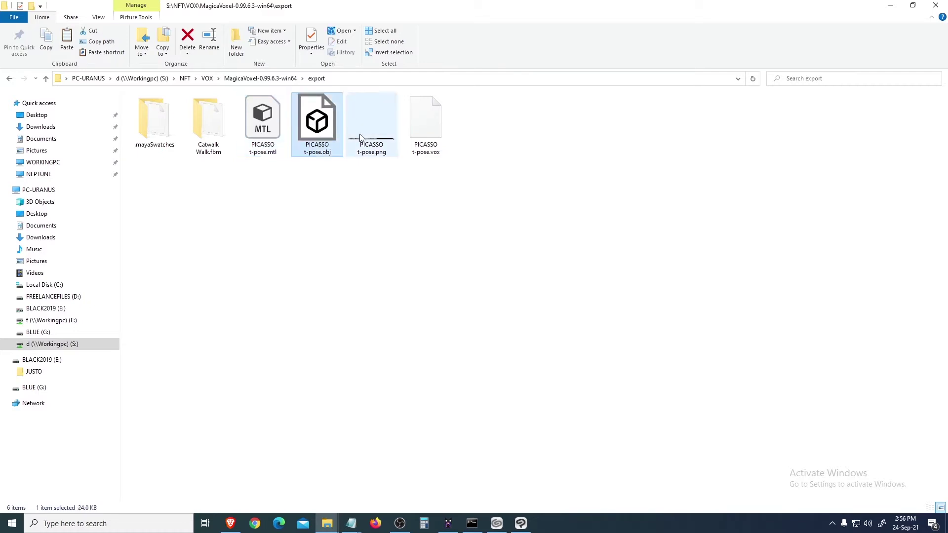
click(365, 136)
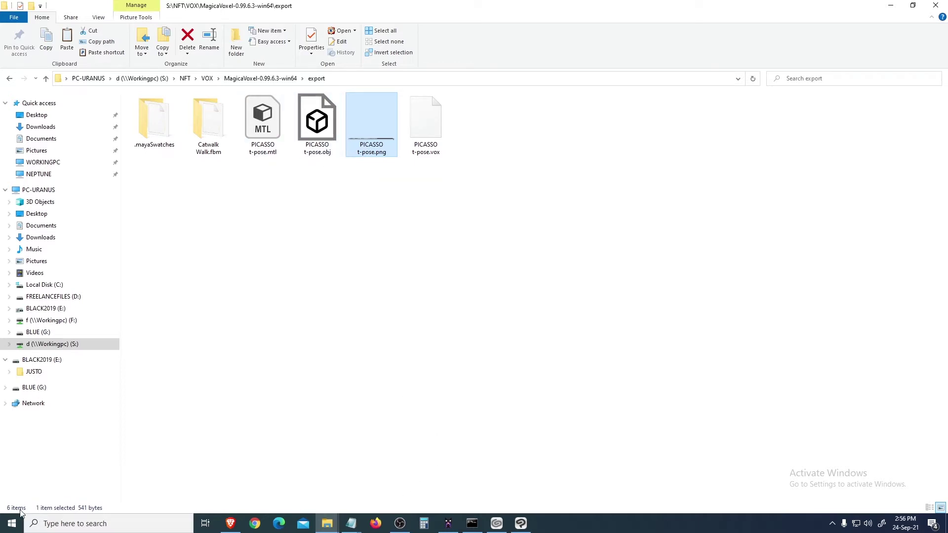
click(12, 523)
scroll(90, 288, down, 2)
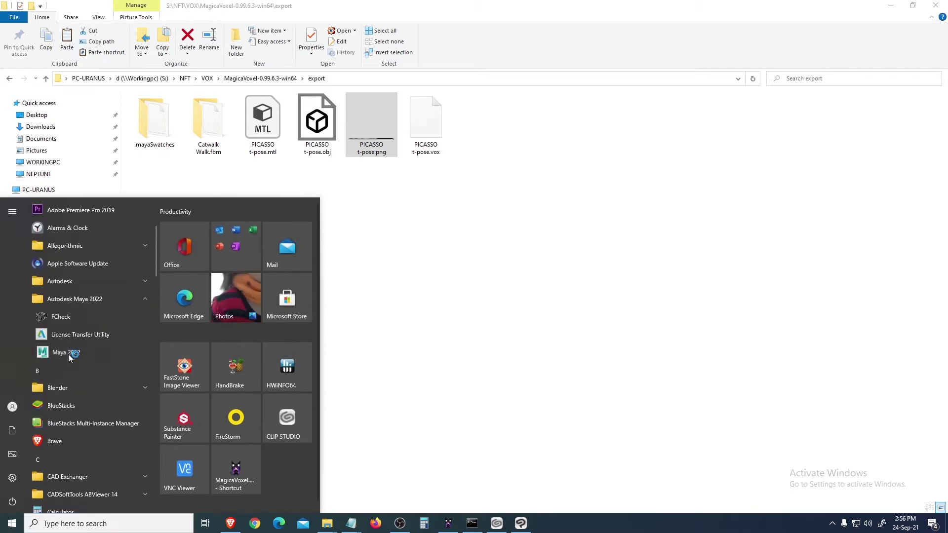
- Launch Autodesk Maya 2022 from the Start menu
click(484, 223)
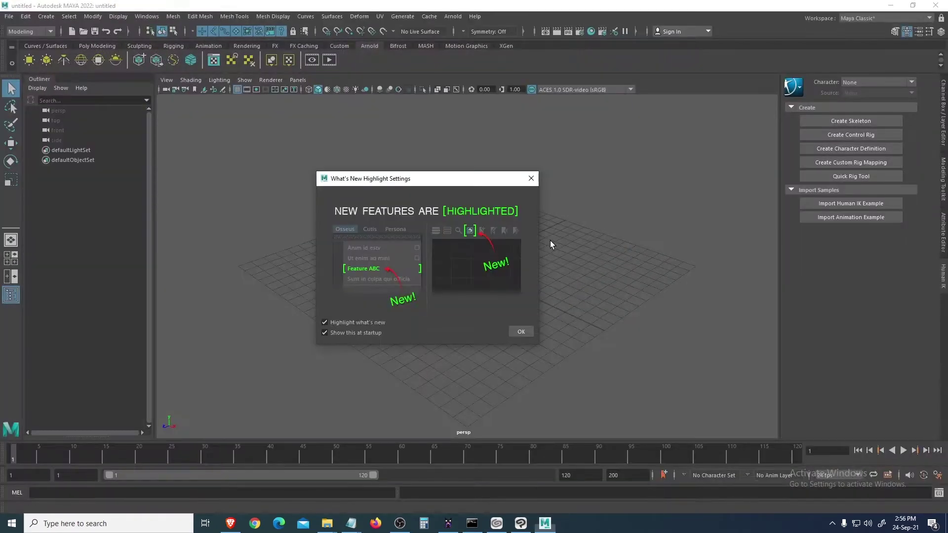
- Dismiss What's New and import PICASSO t-pose.obj using the OBJ file-type filter
click(521, 331)
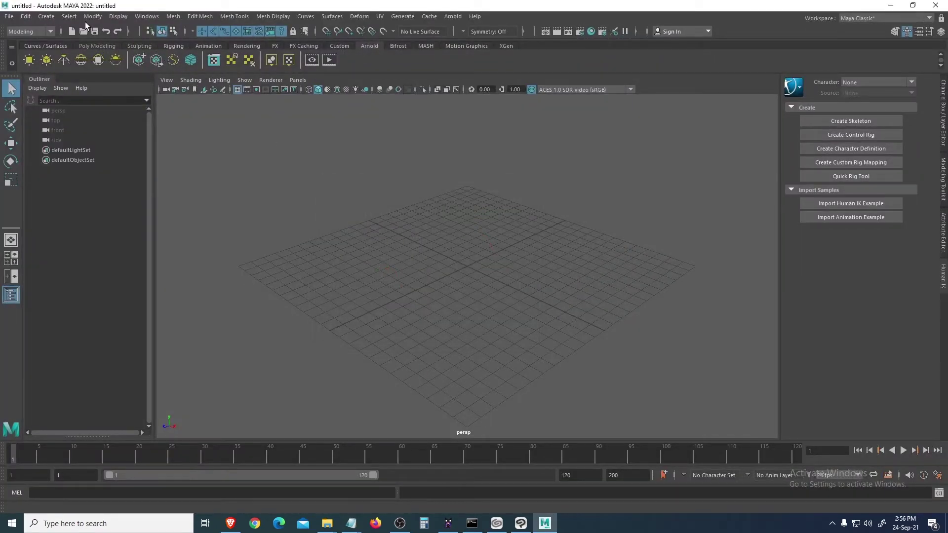
click(9, 17)
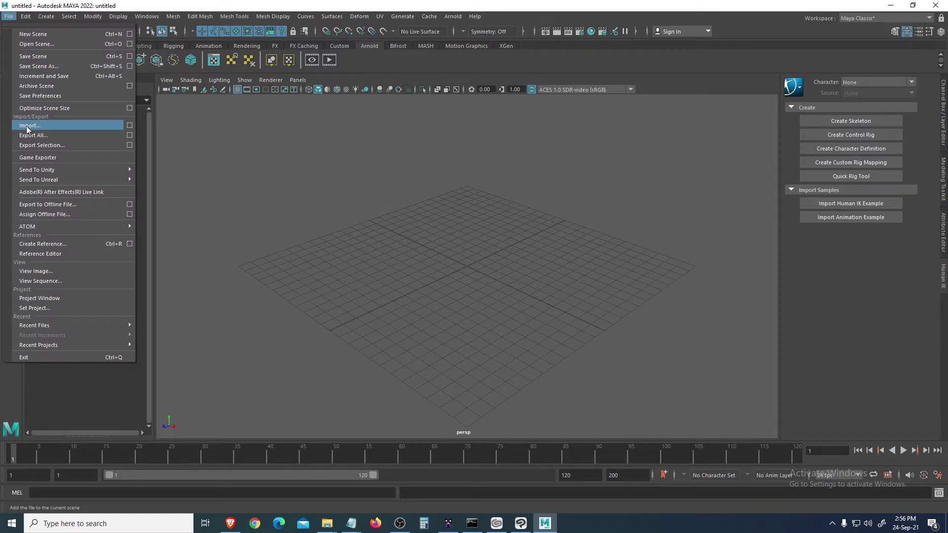
click(25, 128)
click(249, 390)
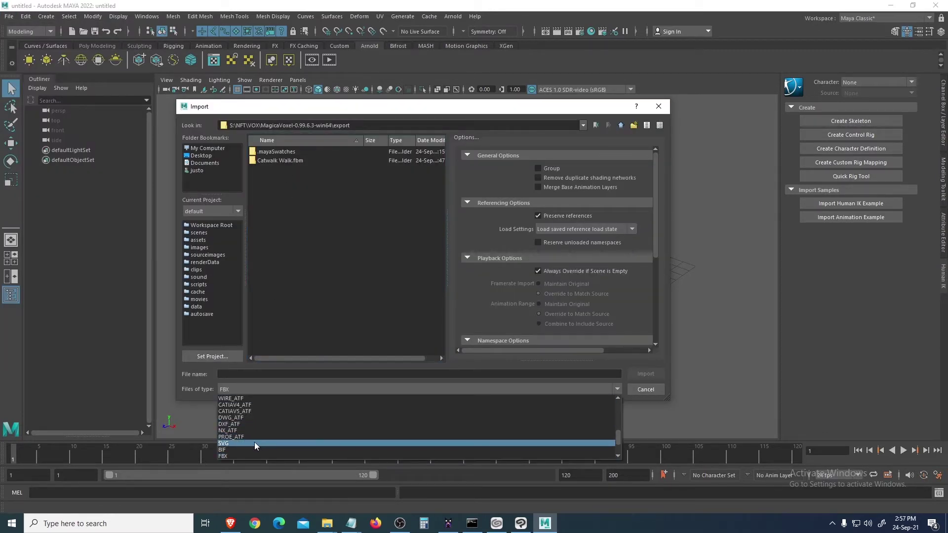
scroll(254, 442, down, 2)
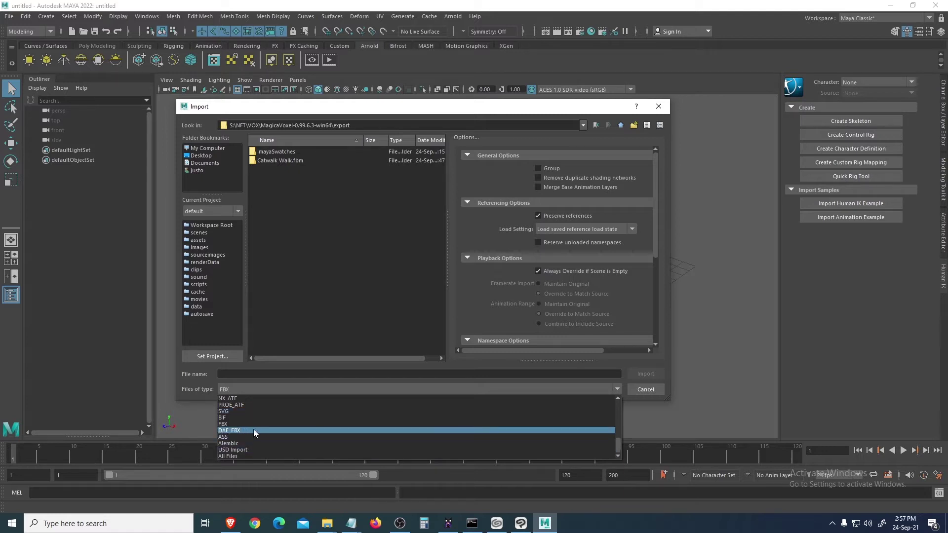
scroll(288, 420, up, 3)
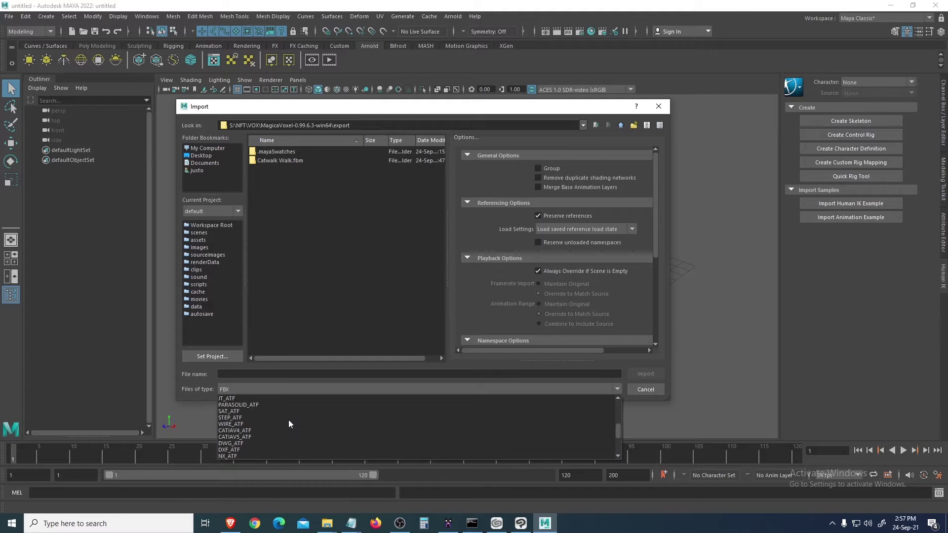
scroll(289, 423, up, 3)
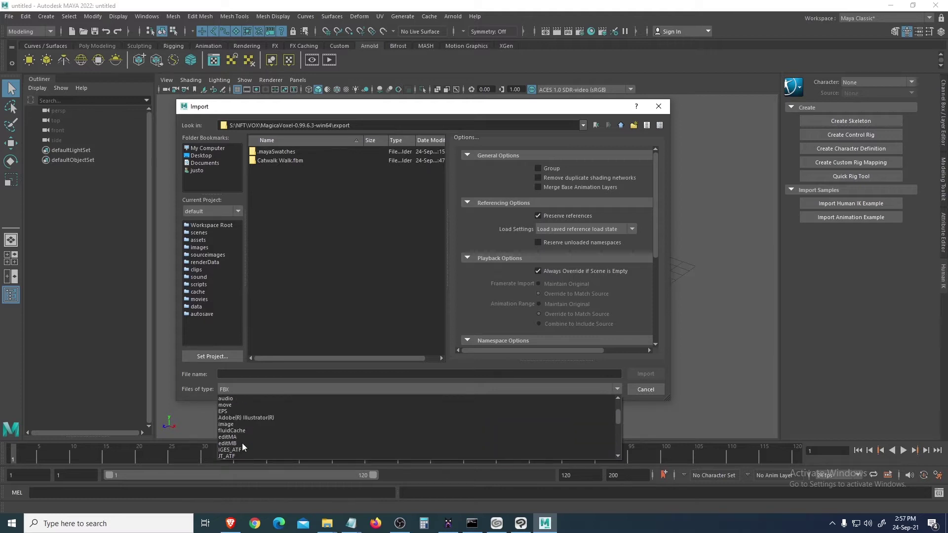
scroll(243, 447, up, 2)
click(243, 423)
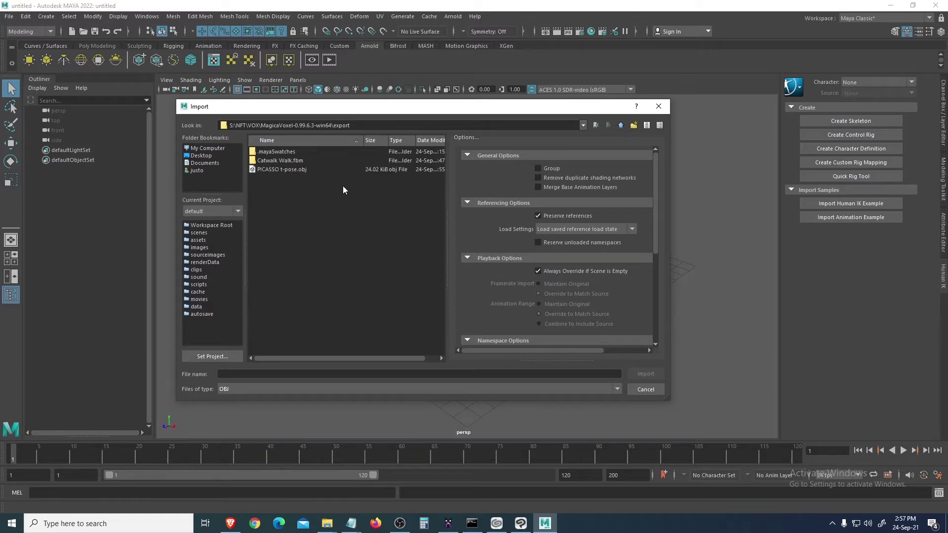
click(282, 169)
click(646, 374)
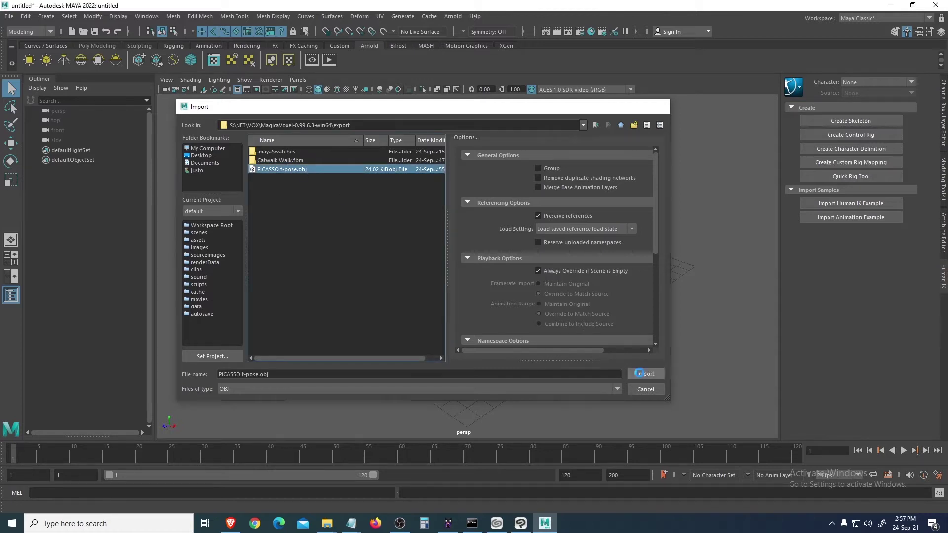
- Select the imported PICASSO_t_pose:Mesh and zoom, pan and orbit to face it
click(469, 243)
scroll(465, 292, up, 5)
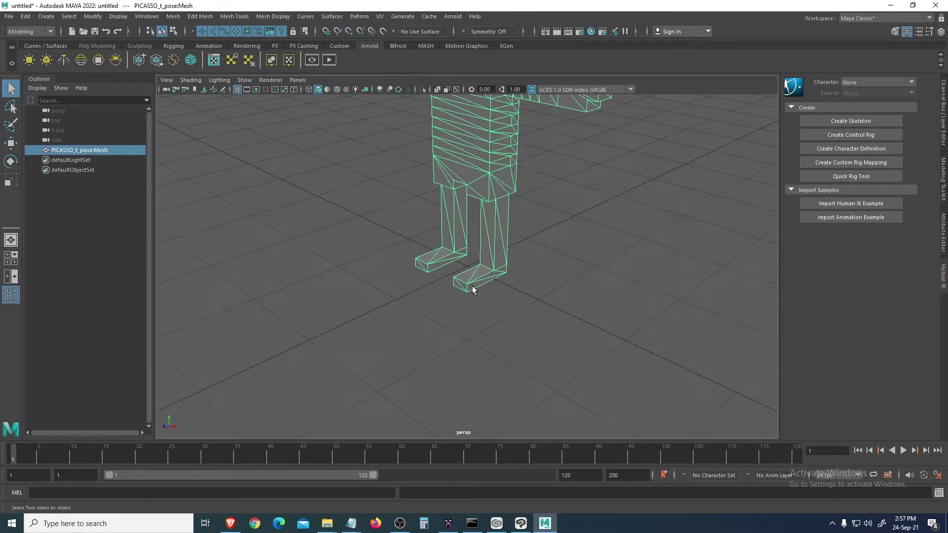
alt+middle_drag(548, 206, 524, 329)
scroll(528, 316, down, 5)
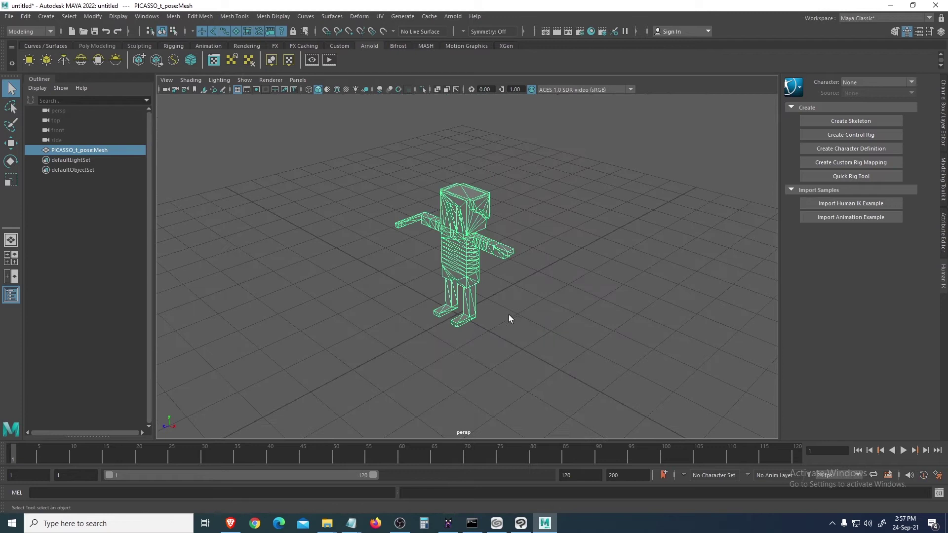
alt+drag(510, 297, 532, 288)
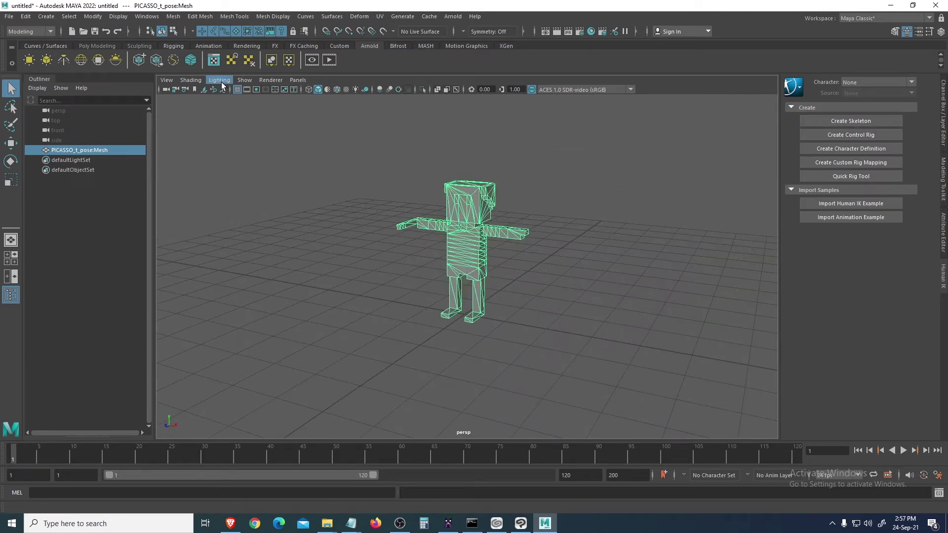
- Toggle Hardware Texturing from the viewport's Shading menu
click(191, 80)
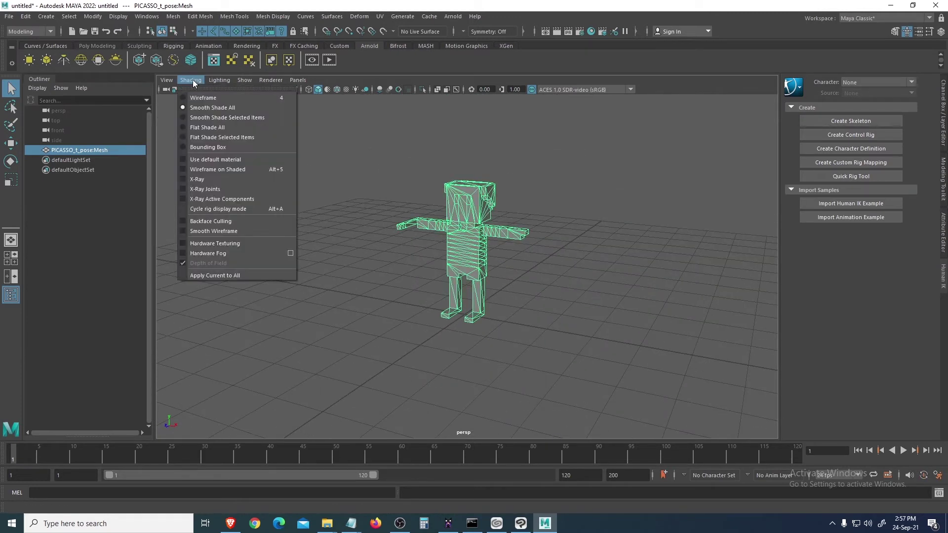
click(207, 243)
scroll(400, 268, up, 4)
scroll(442, 250, down, 1)
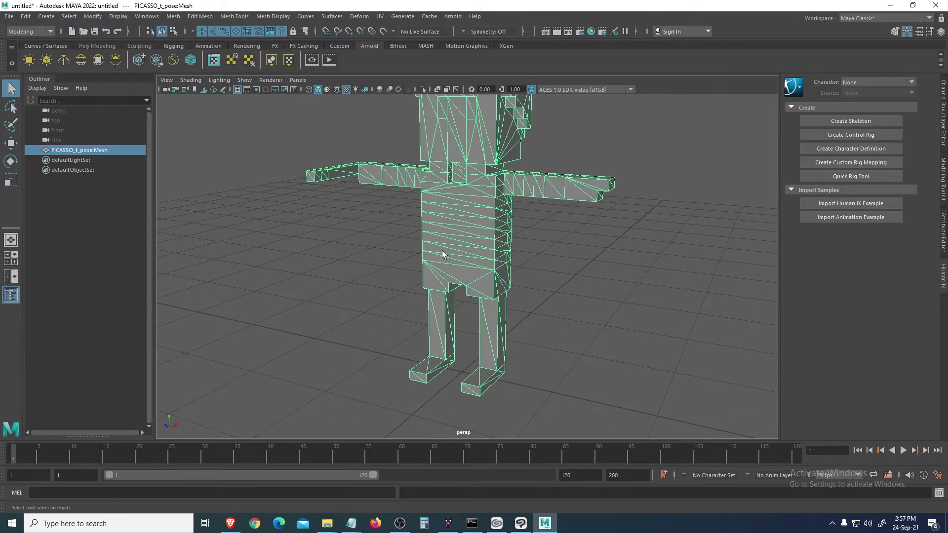
scroll(493, 238, down, 3)
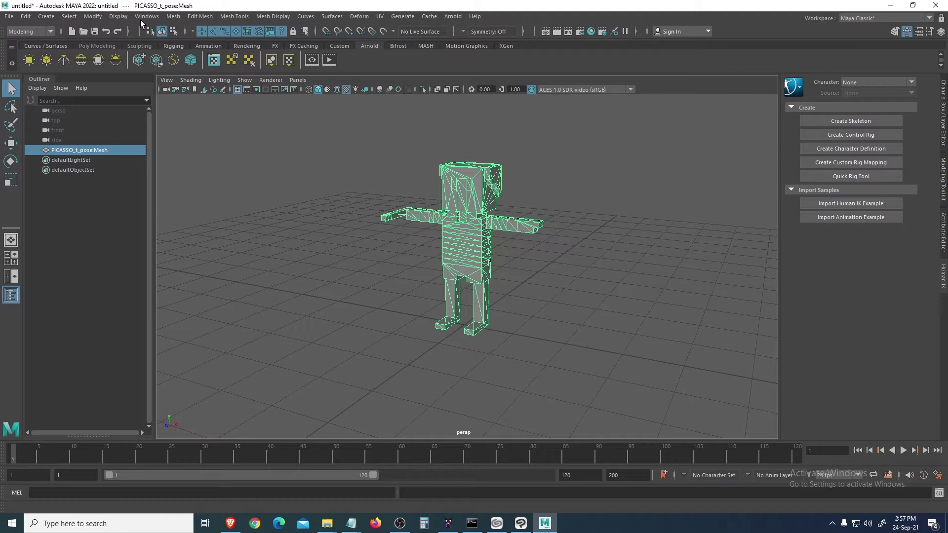
- Open the Hypershade from Windows > Rendering Editors
click(144, 17)
mouse_move(152, 66)
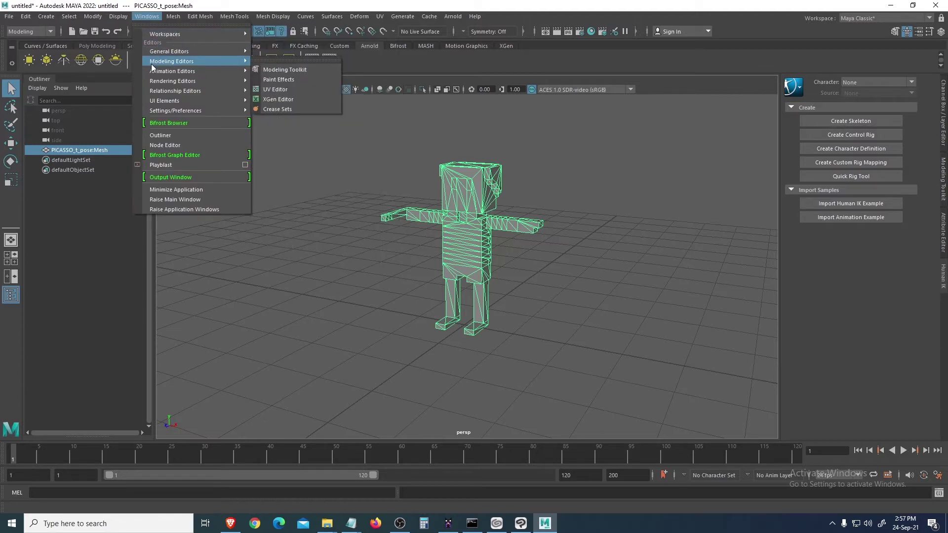
mouse_move(158, 82)
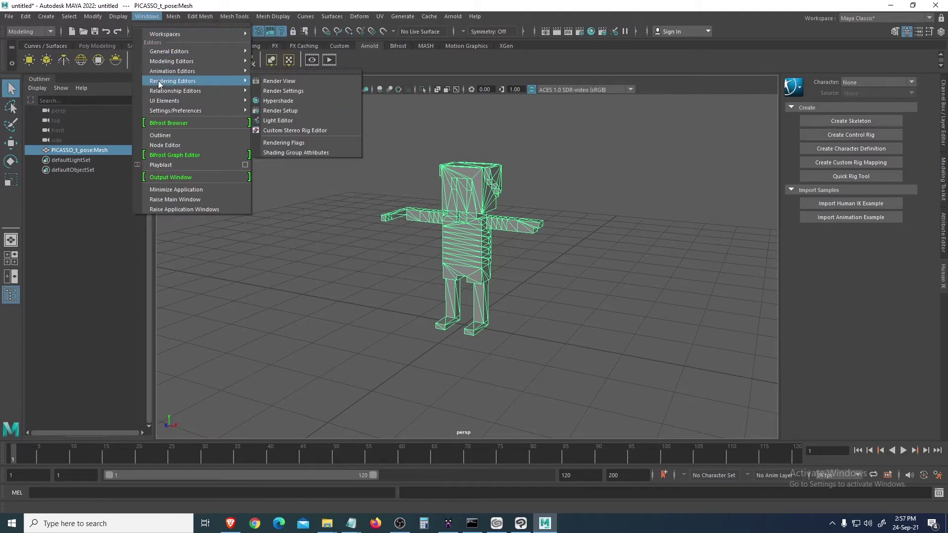
click(278, 101)
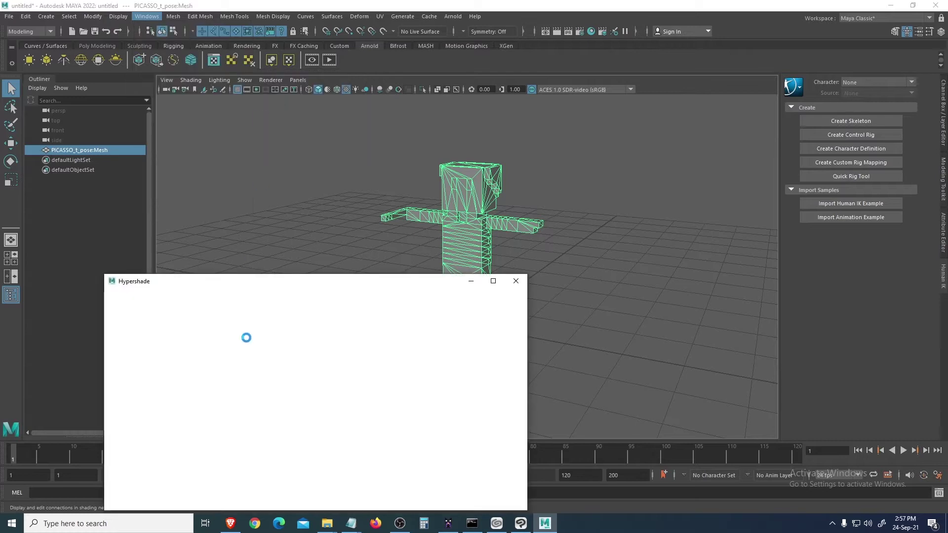
- Move the Hypershade to the top of the screen, select lambert1, and enlarge the window
drag(311, 281, 235, 241)
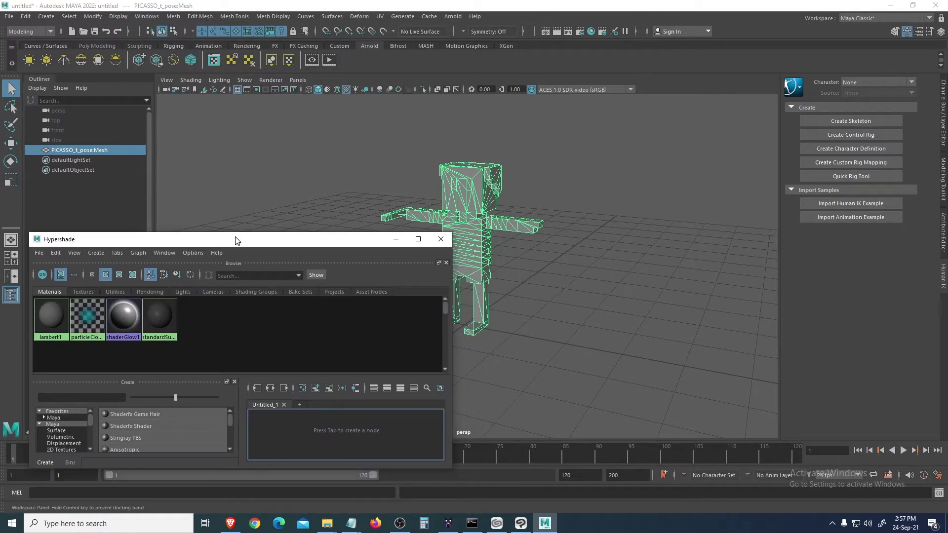
click(54, 321)
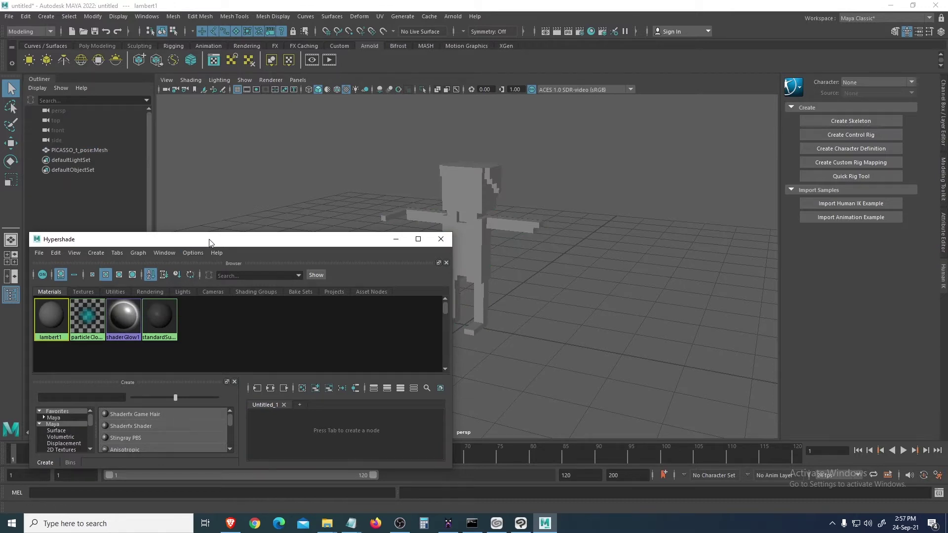
drag(209, 242, 275, 66)
drag(515, 293, 536, 424)
- Create a new Maya Lambert material, lambert2, in the Hypershade
click(121, 248)
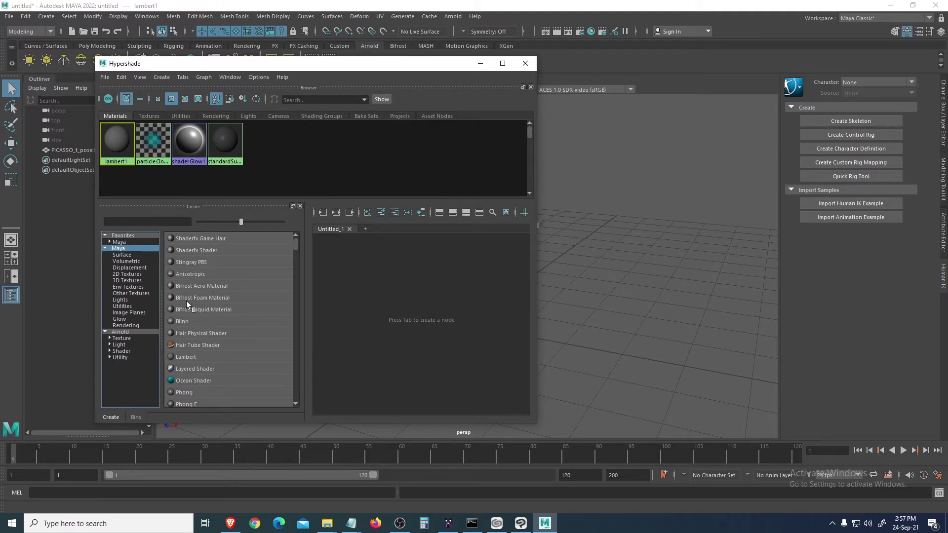
click(197, 357)
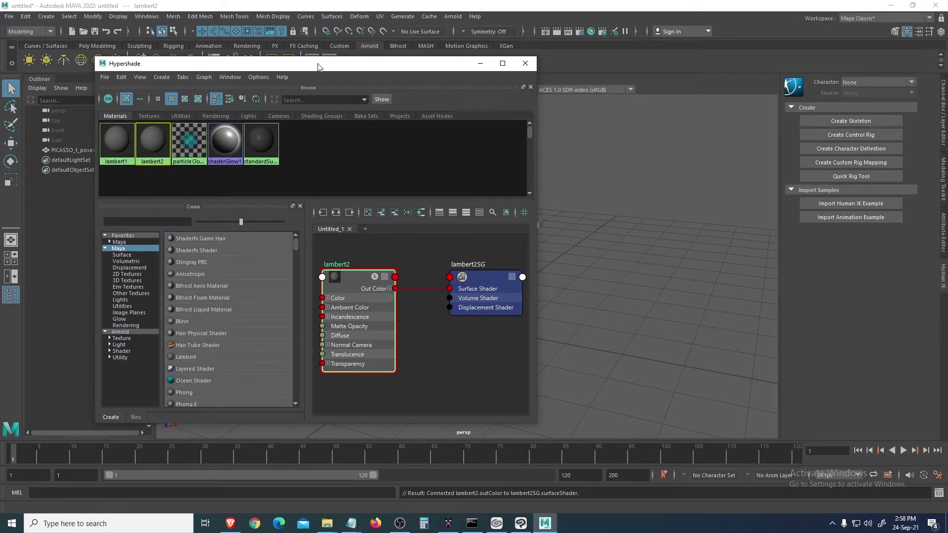
drag(318, 67, 312, 237)
- Select the character mesh and assign lambert2 to it
click(469, 183)
right_click(149, 312)
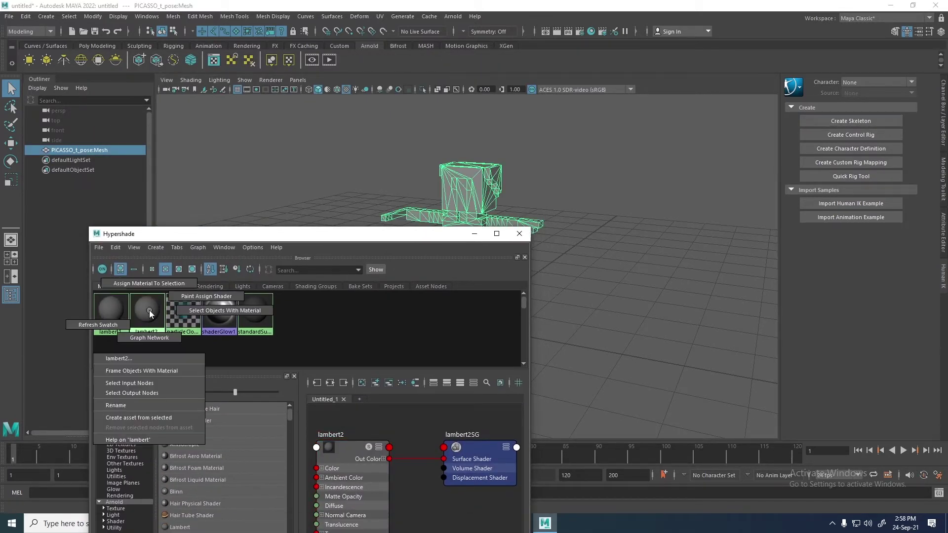
click(152, 280)
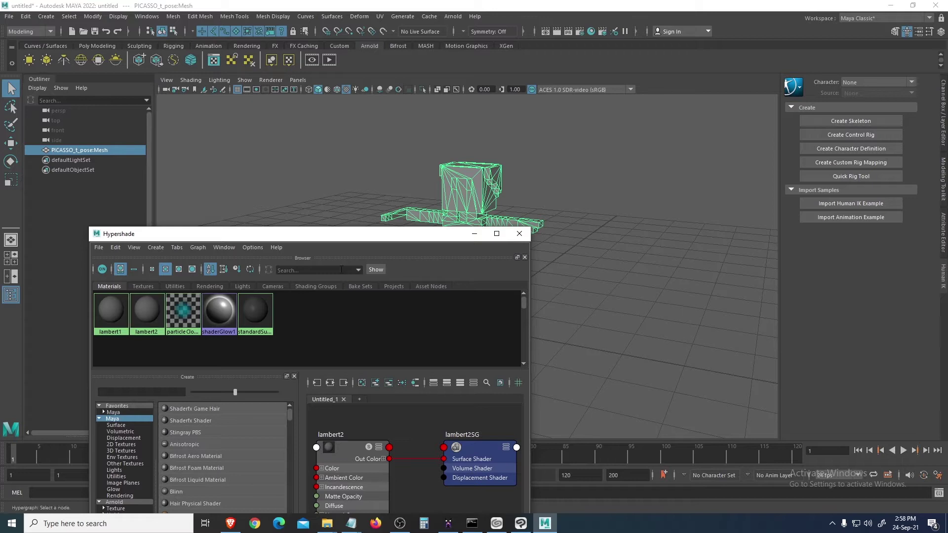
right_click(149, 313)
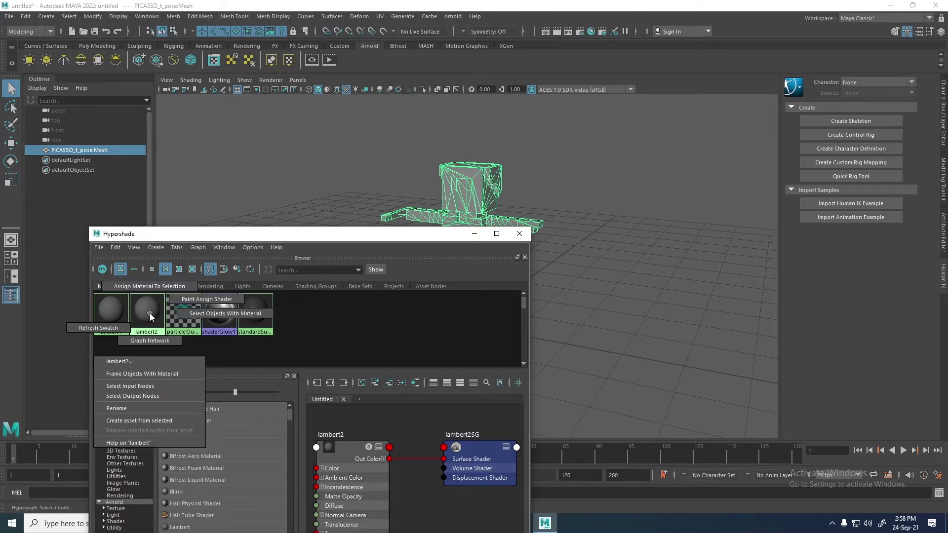
- Assign lambert2 to the character mesh and connect a file texture to its colour
click(150, 286)
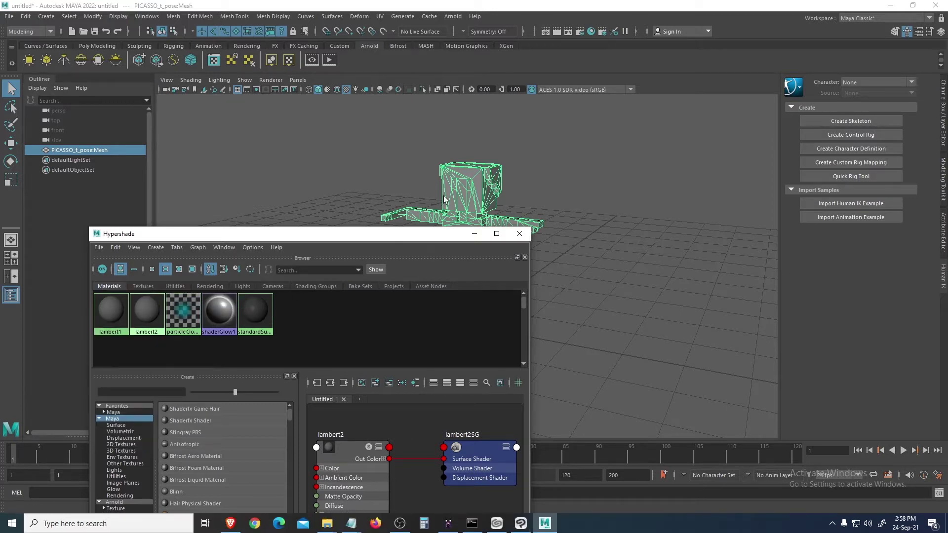
double_click(147, 310)
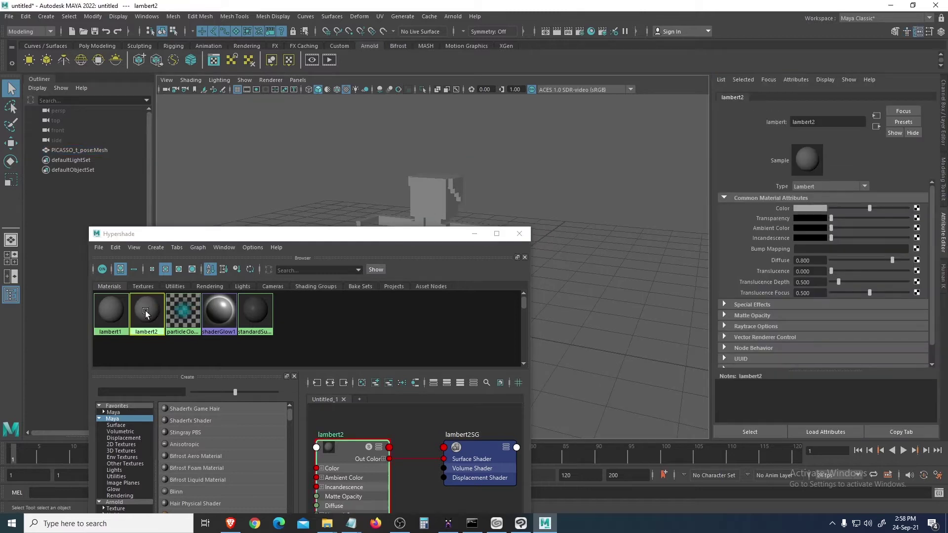
click(474, 234)
click(916, 208)
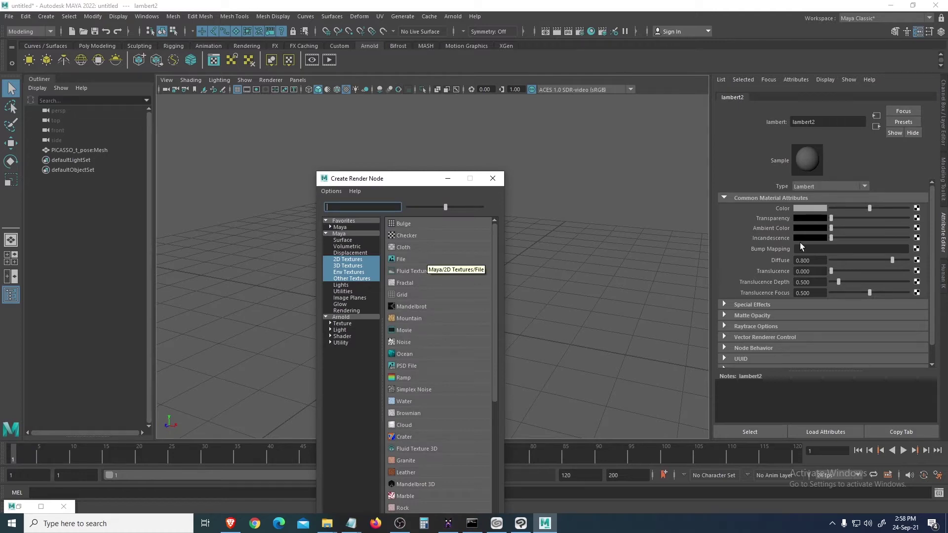
click(492, 178)
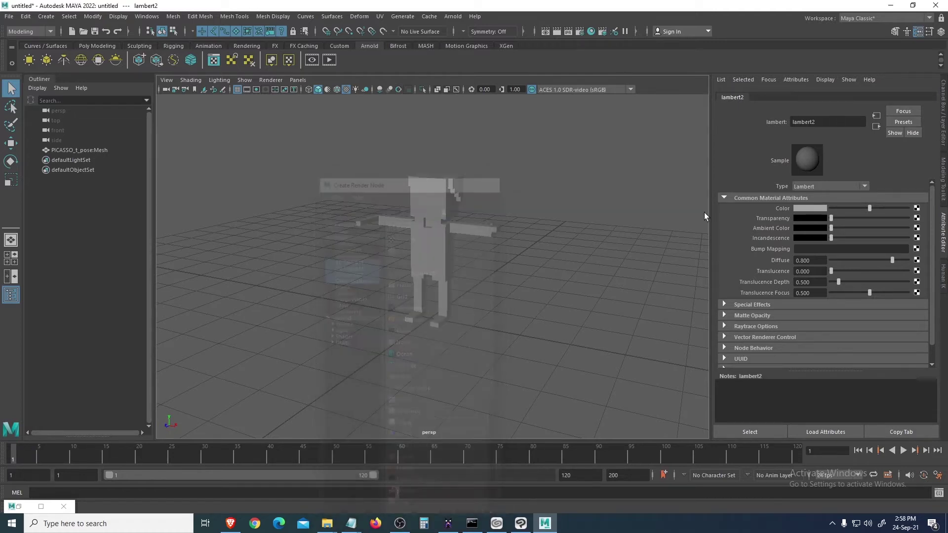
click(915, 209)
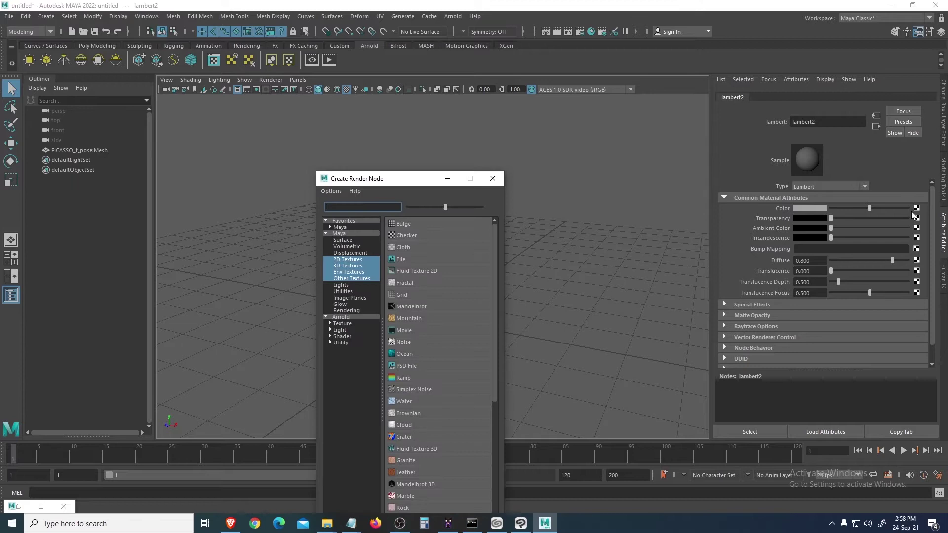
click(406, 260)
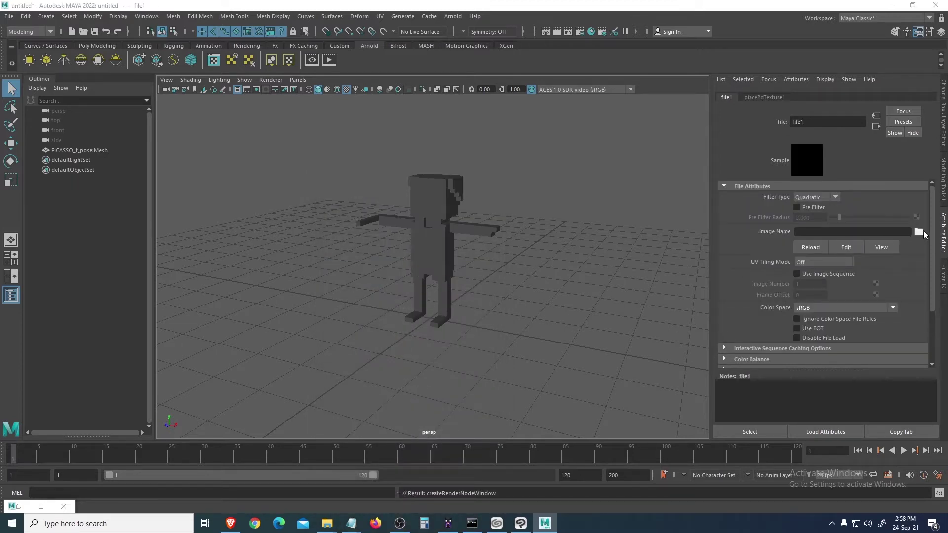
- Load PICASSO t-pose.png from S:\NFT\VOX\MagicaVoxel-0.99.6.3-win64\export as the file texture
click(919, 232)
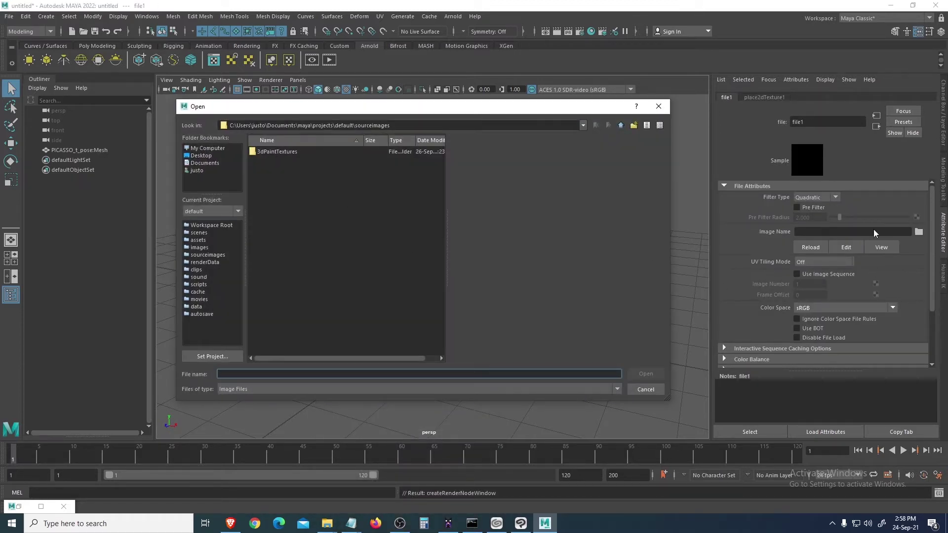
click(200, 150)
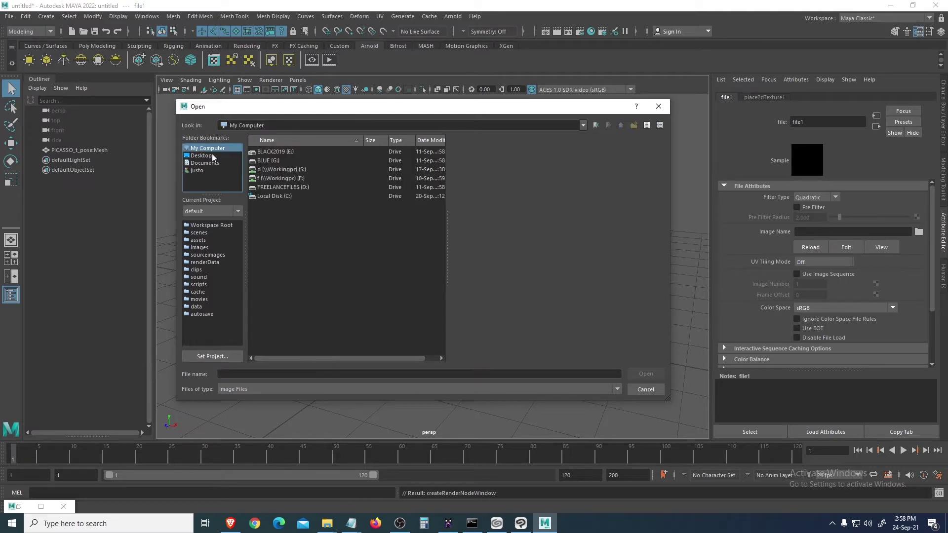
double_click(287, 170)
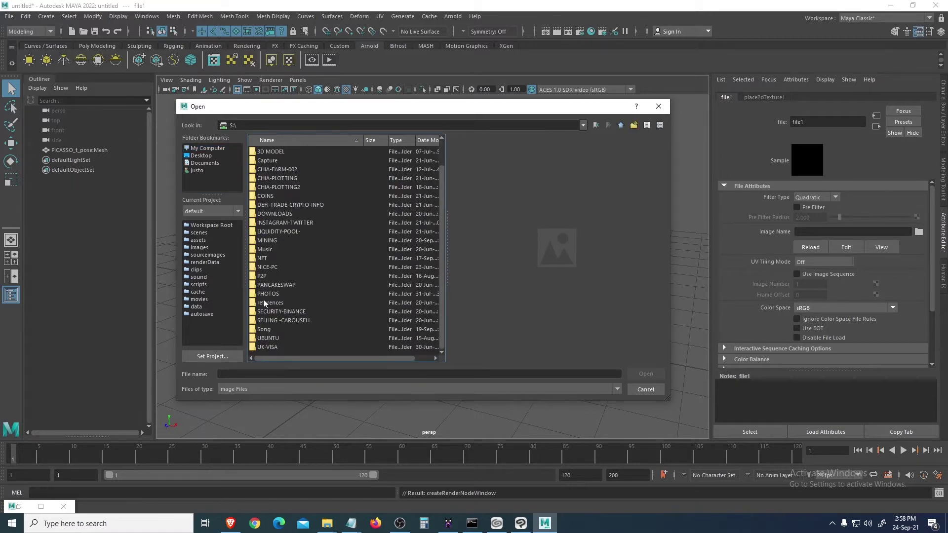
double_click(264, 257)
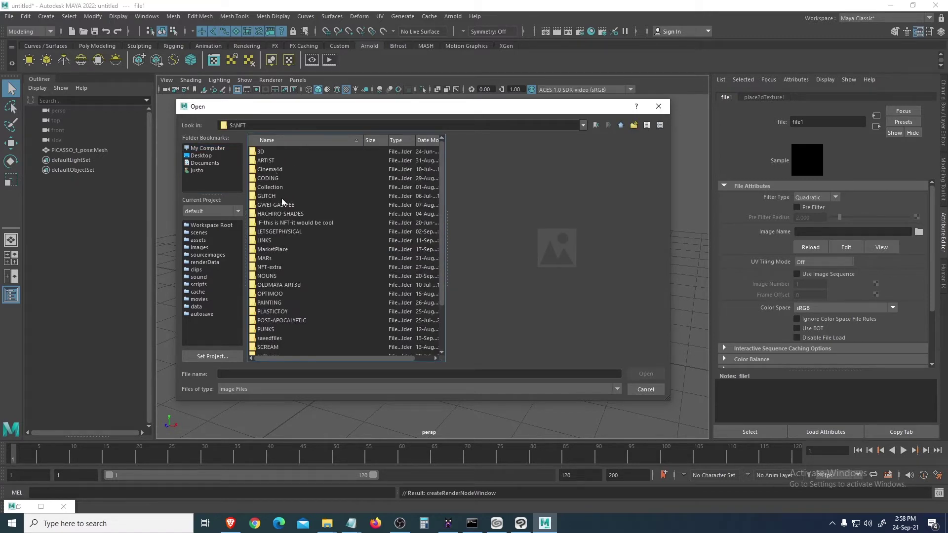
scroll(281, 200, down, 2)
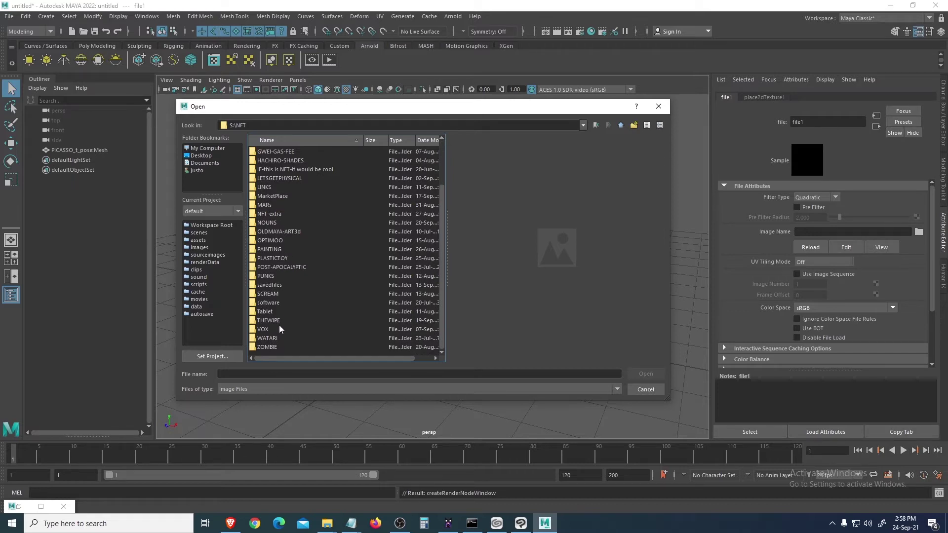
double_click(263, 330)
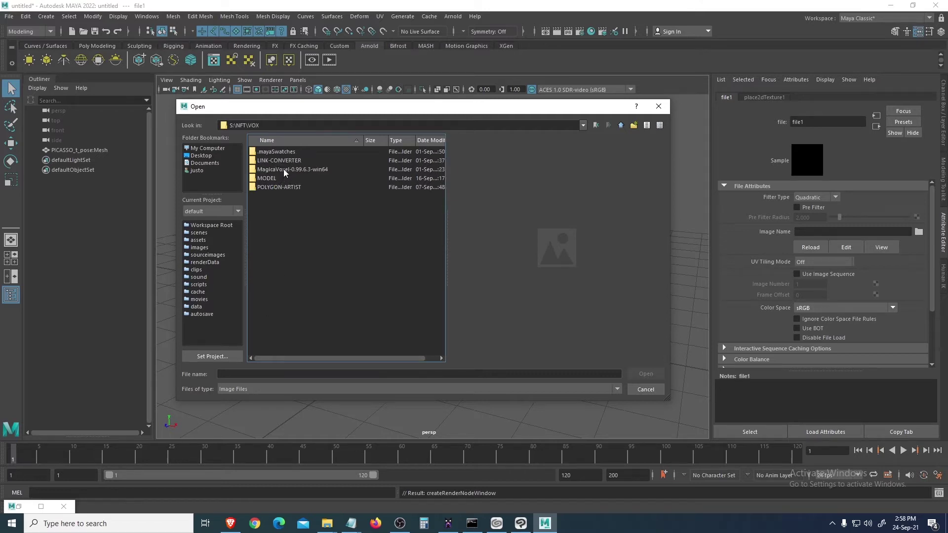
double_click(283, 169)
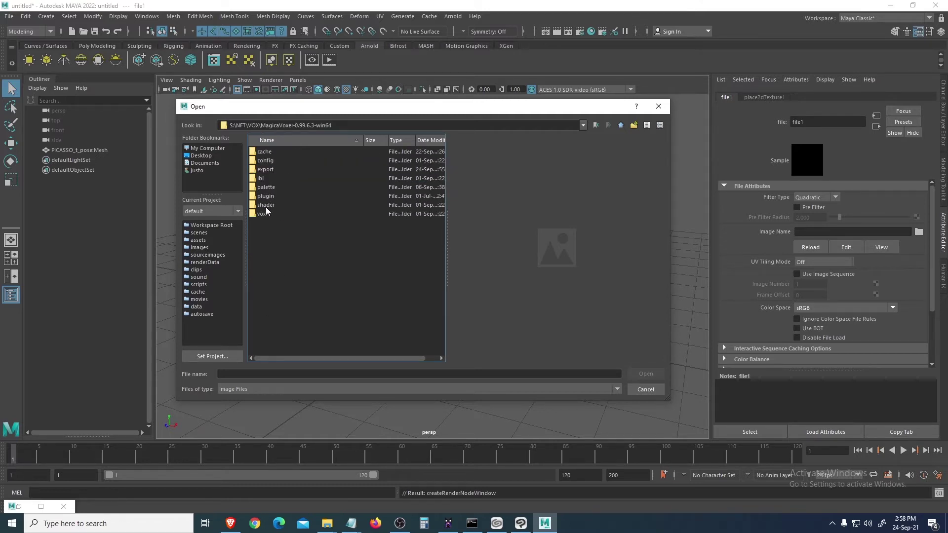
double_click(265, 169)
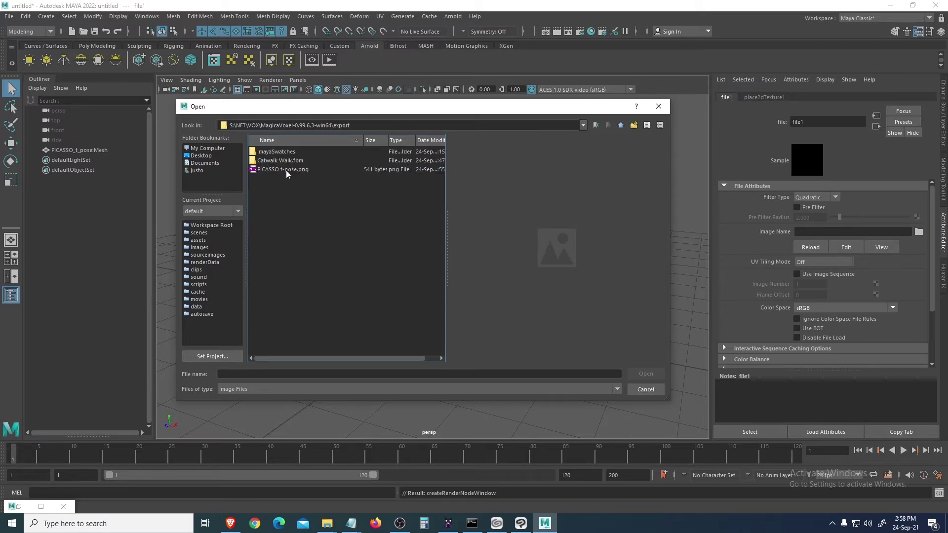
click(285, 170)
click(645, 374)
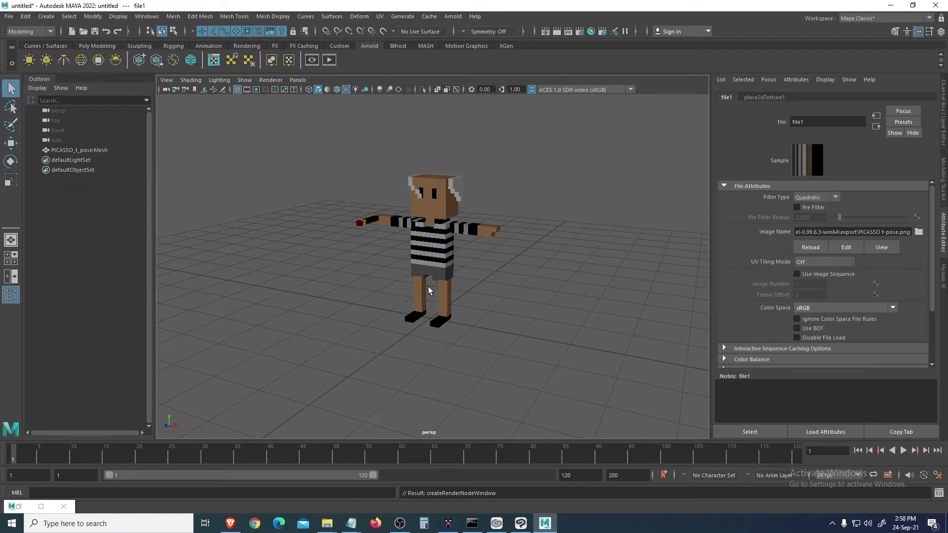
- Select the PICASSO mesh and show its lambert2 attributes, with Diffuse 0.800, in the Attribute Editor
click(439, 205)
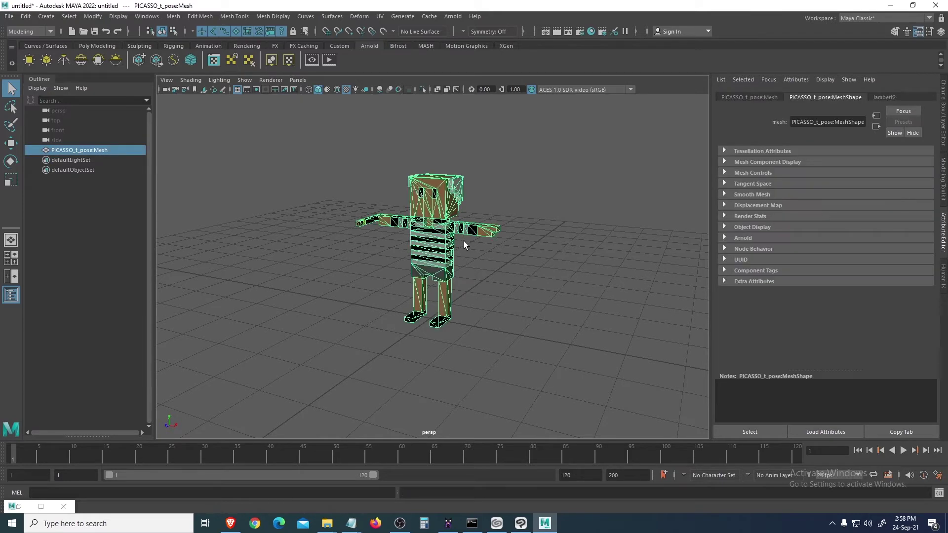
click(508, 205)
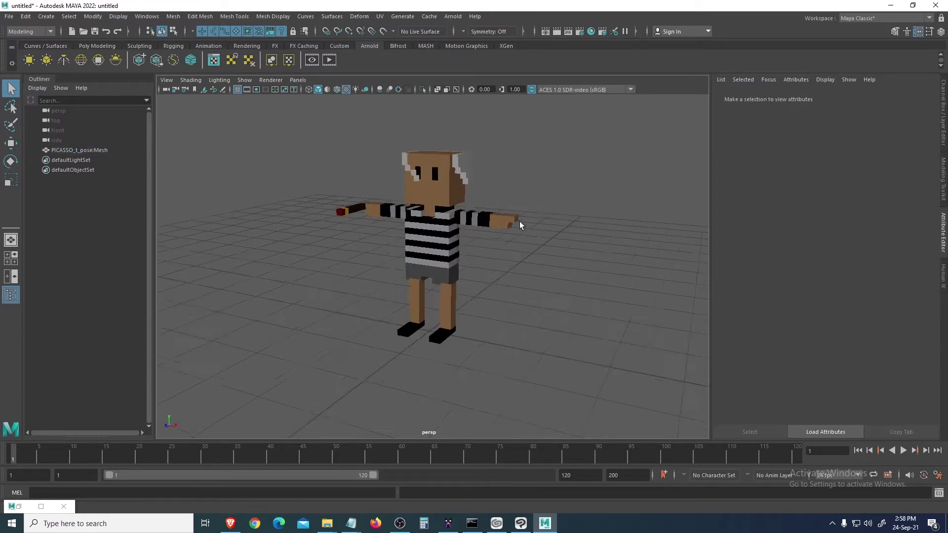
scroll(519, 221, up, 5)
alt+drag(430, 253, 474, 226)
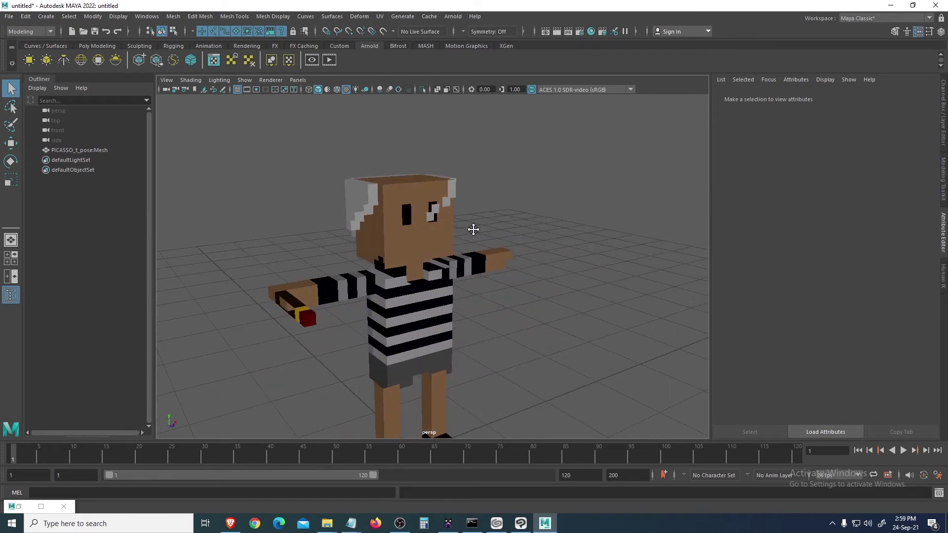
click(448, 236)
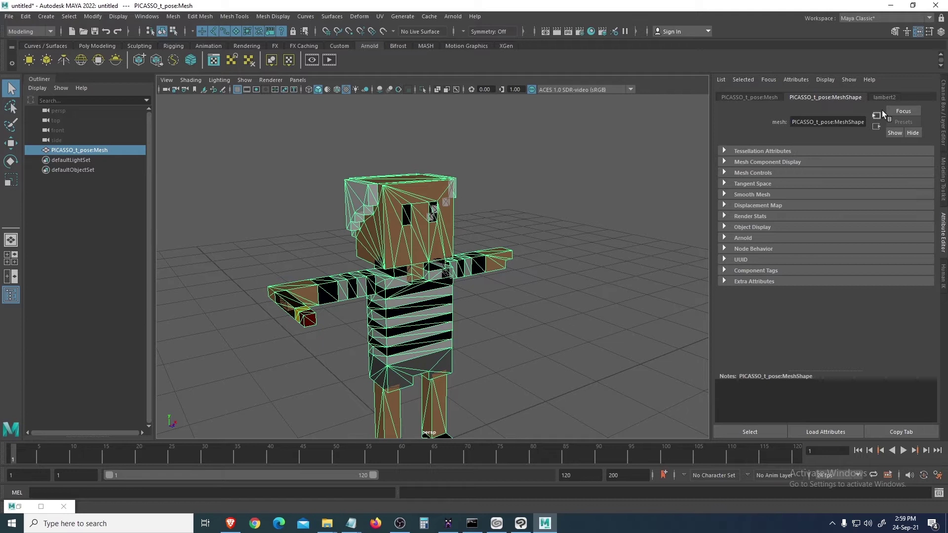
click(884, 97)
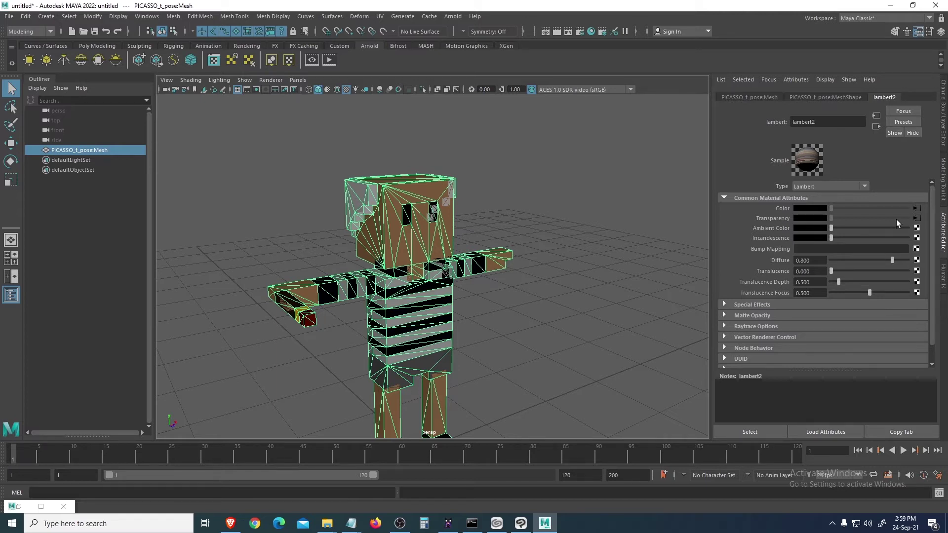
- Break lambert2's Transparency connection to file1 and confirm the character now looks opaque
right_click(779, 221)
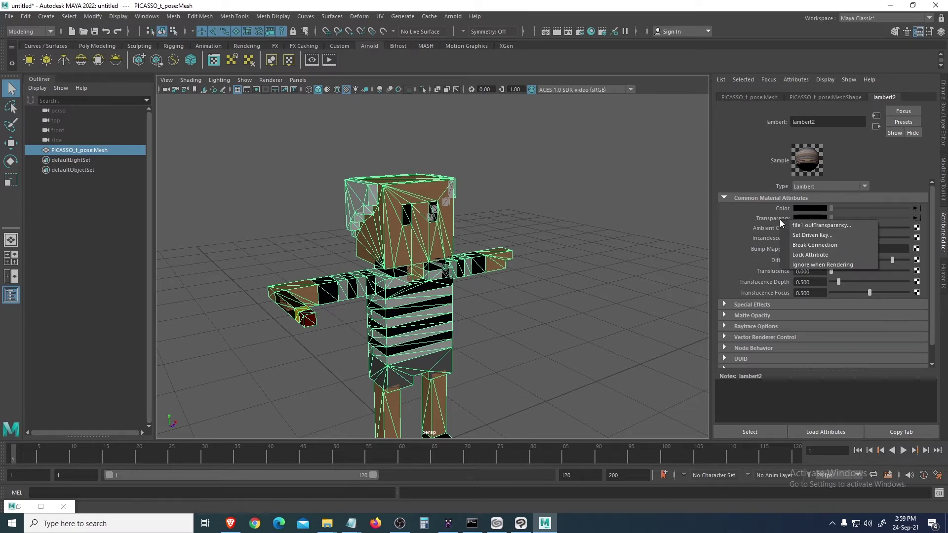
click(796, 246)
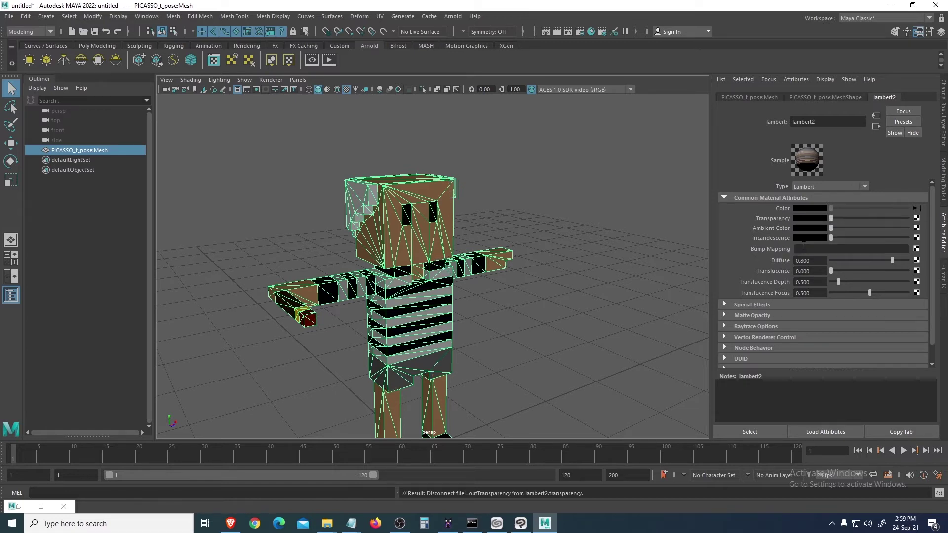
click(516, 227)
alt+drag(546, 302, 528, 253)
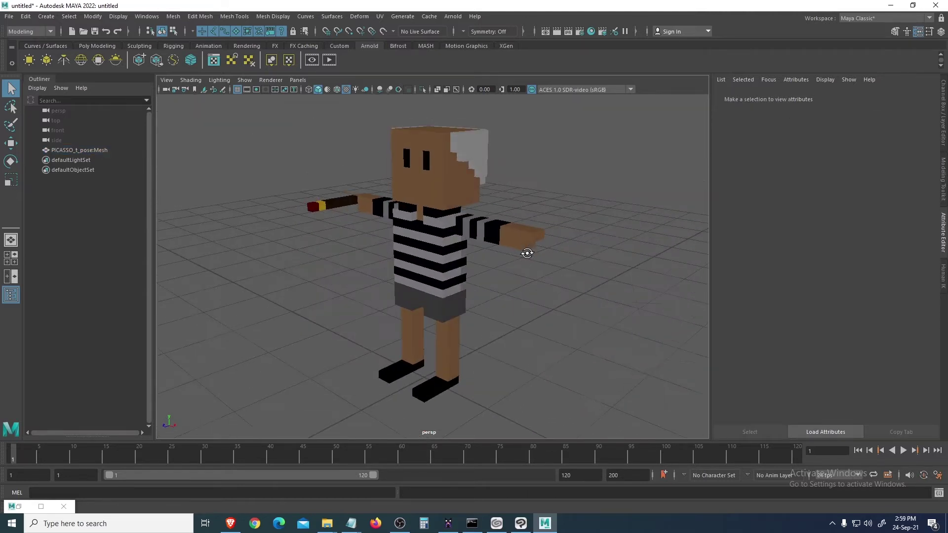
click(502, 242)
click(555, 226)
click(419, 228)
click(511, 223)
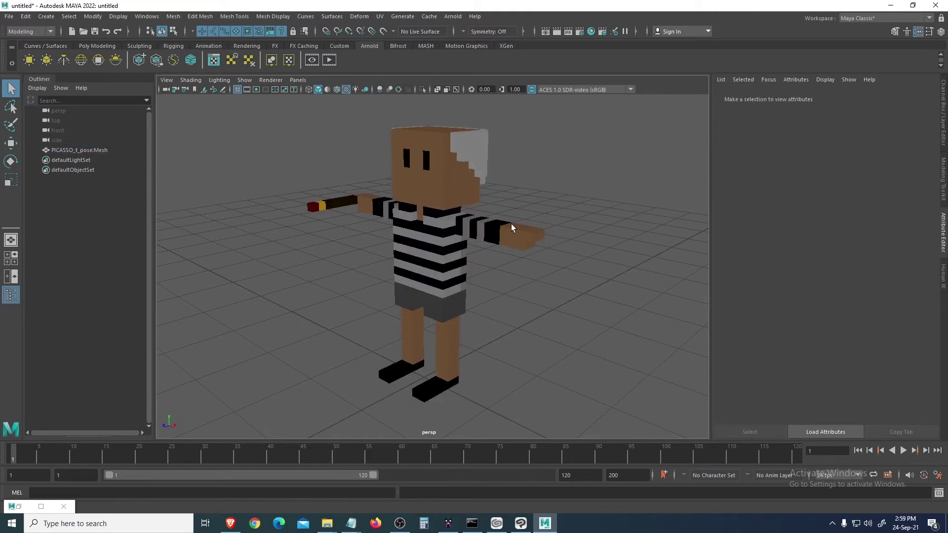
- Open the Export All options with FBX export type and turn on Embed Media in the FBX preset
click(9, 16)
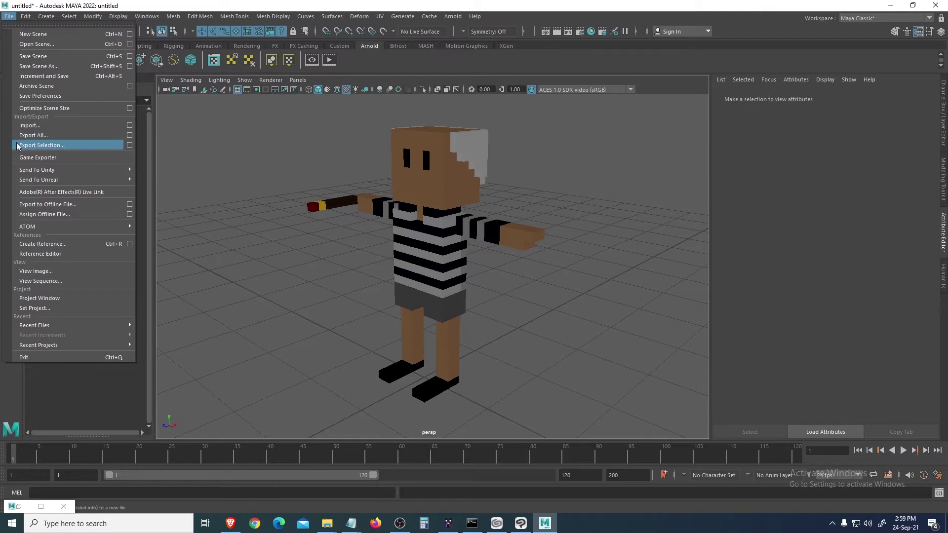
click(129, 135)
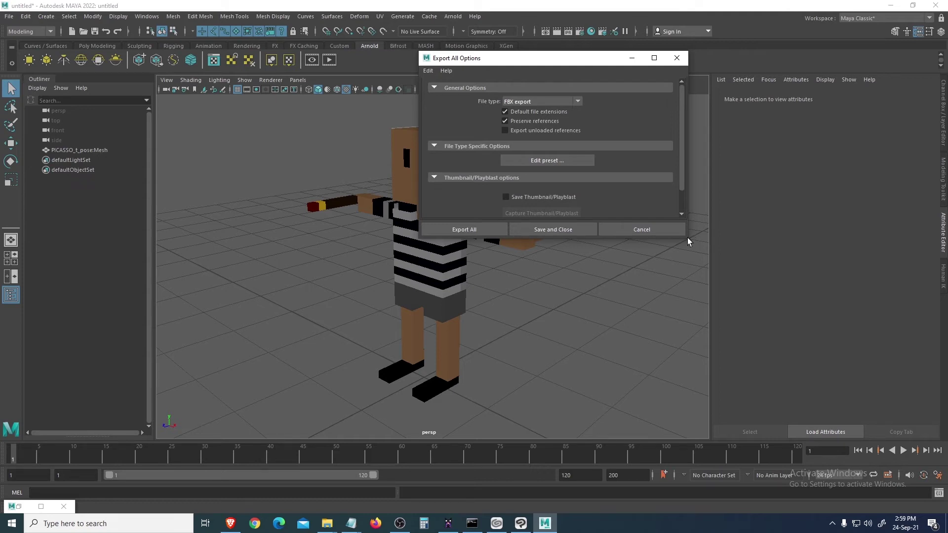
drag(687, 241, 749, 347)
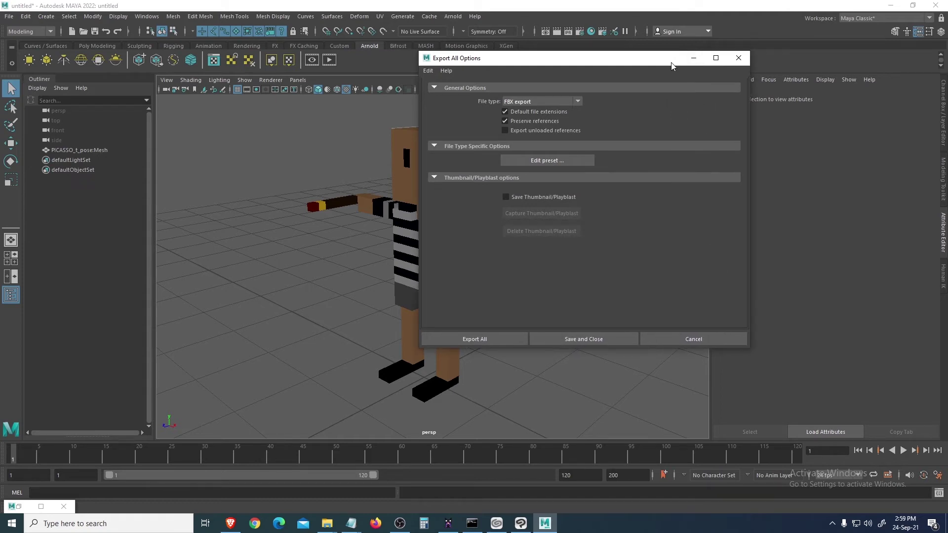
drag(671, 65, 724, 116)
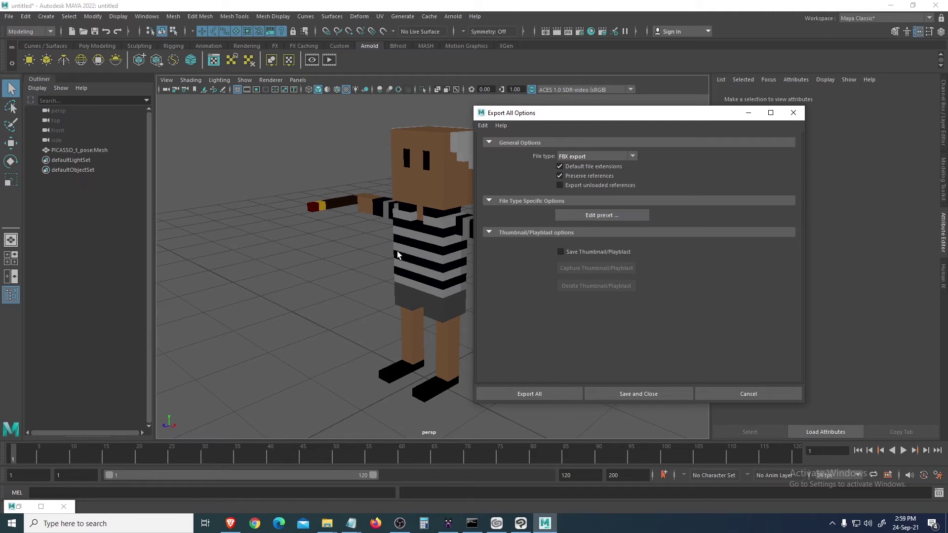
click(586, 216)
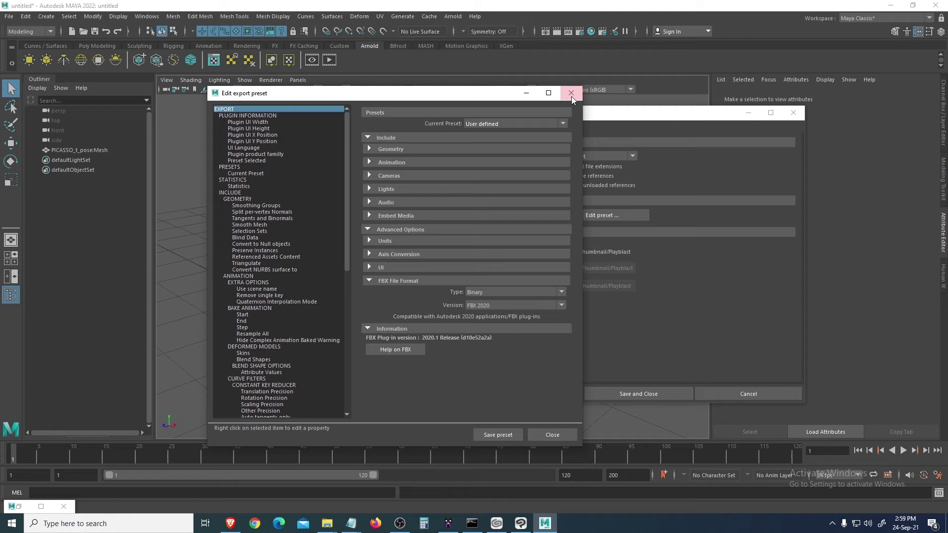
click(570, 94)
click(585, 156)
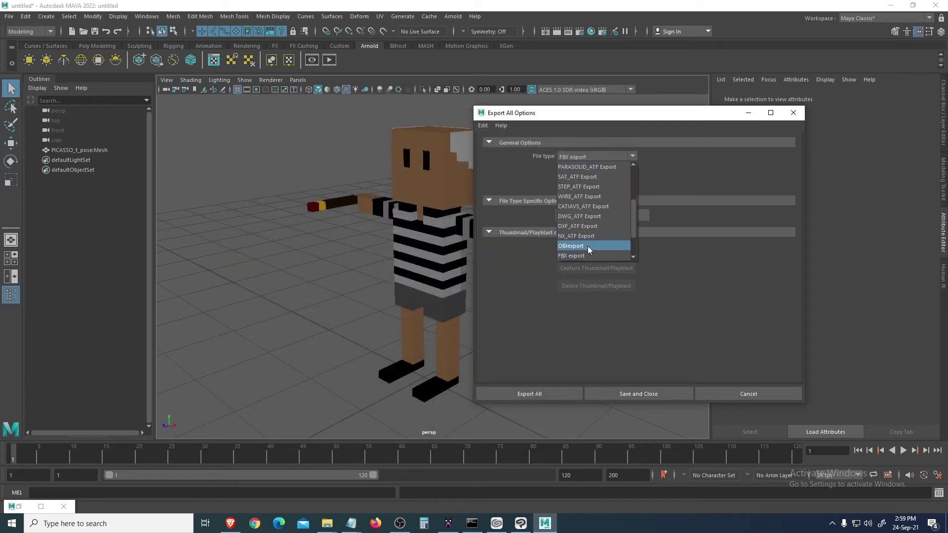
click(578, 256)
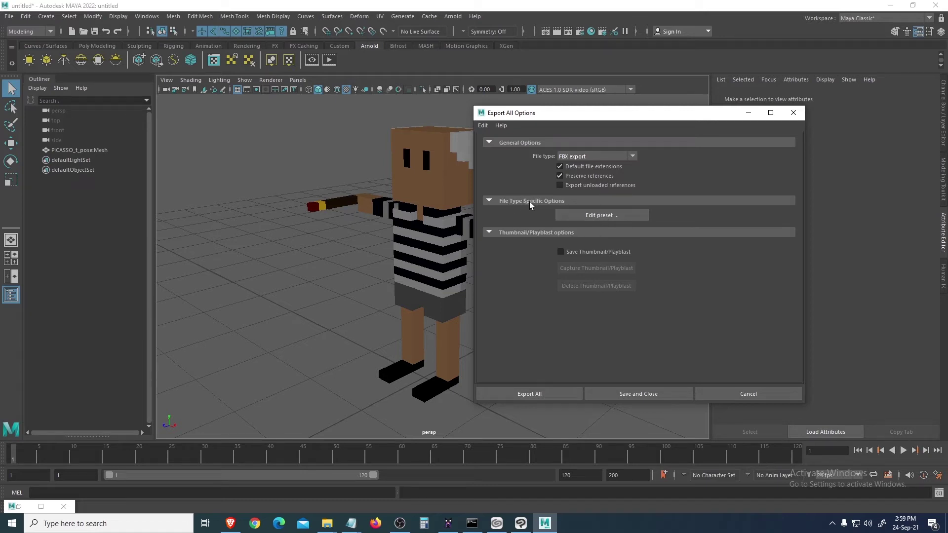
click(582, 213)
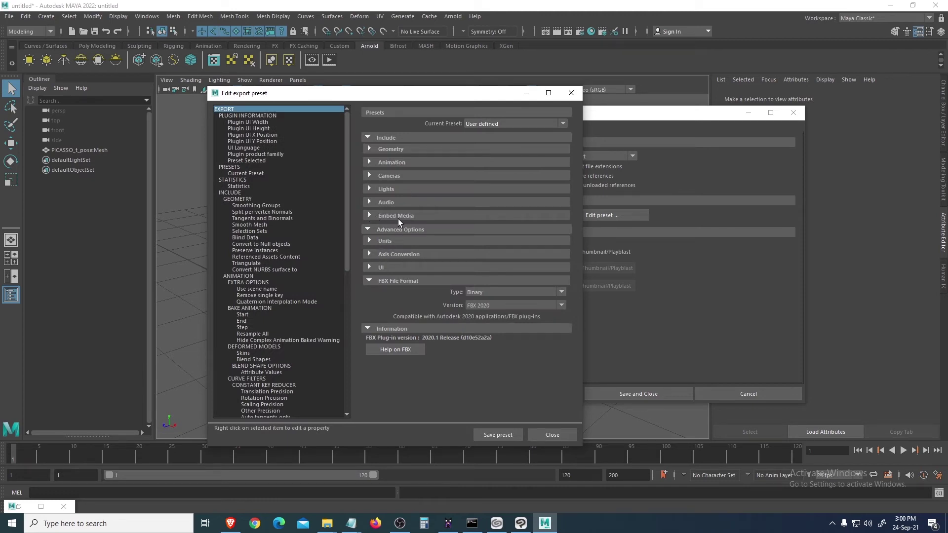
click(369, 216)
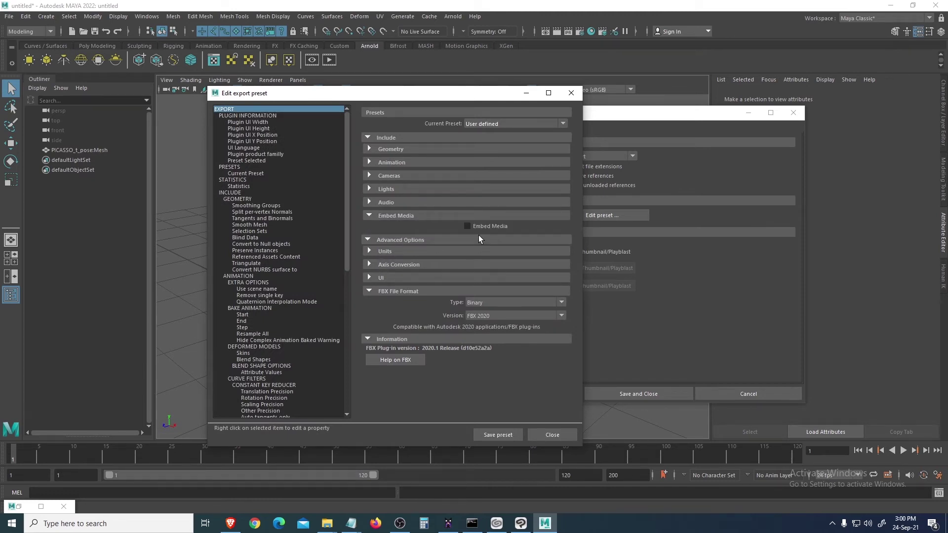
click(550, 434)
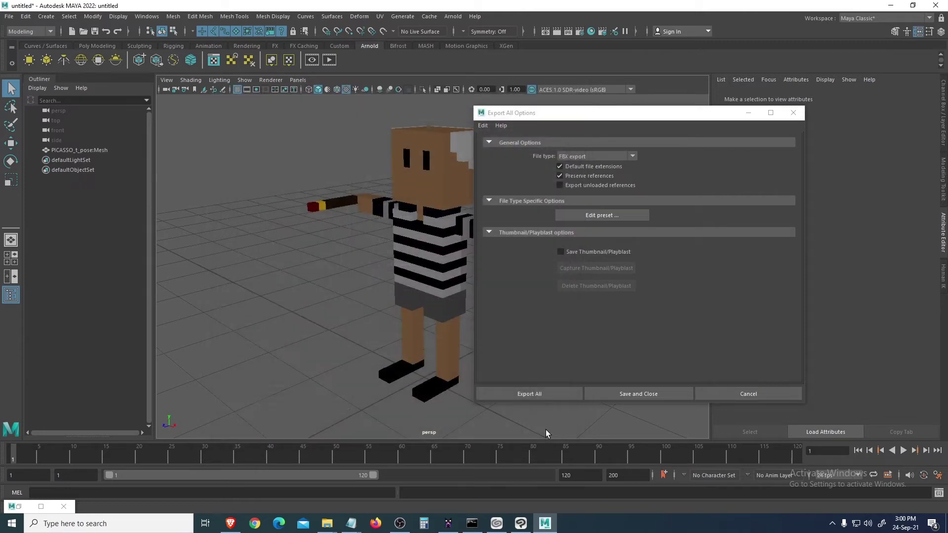
- Start Export All and choose S:\NFT\VOX\MagicaVoxel-0.99.6.3-win64\export as the destination
click(553, 393)
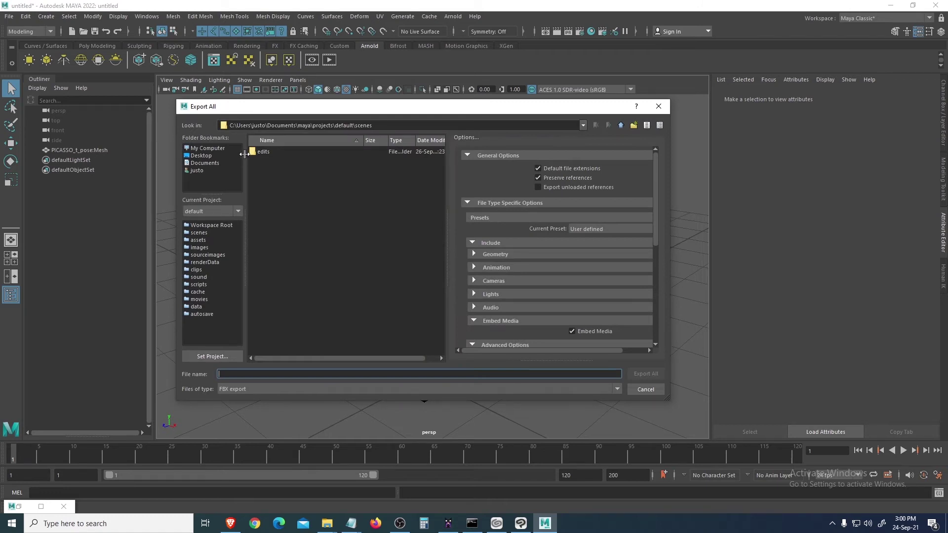
click(221, 148)
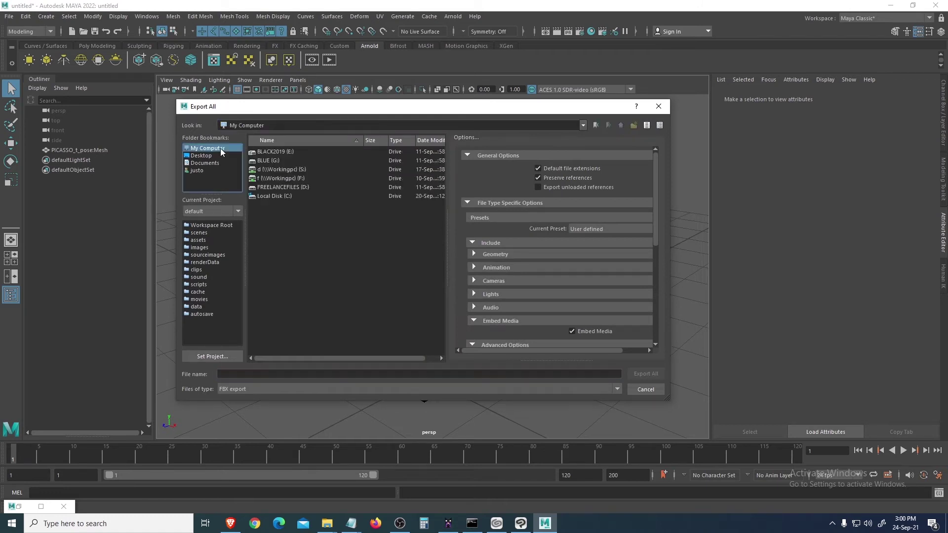
double_click(290, 170)
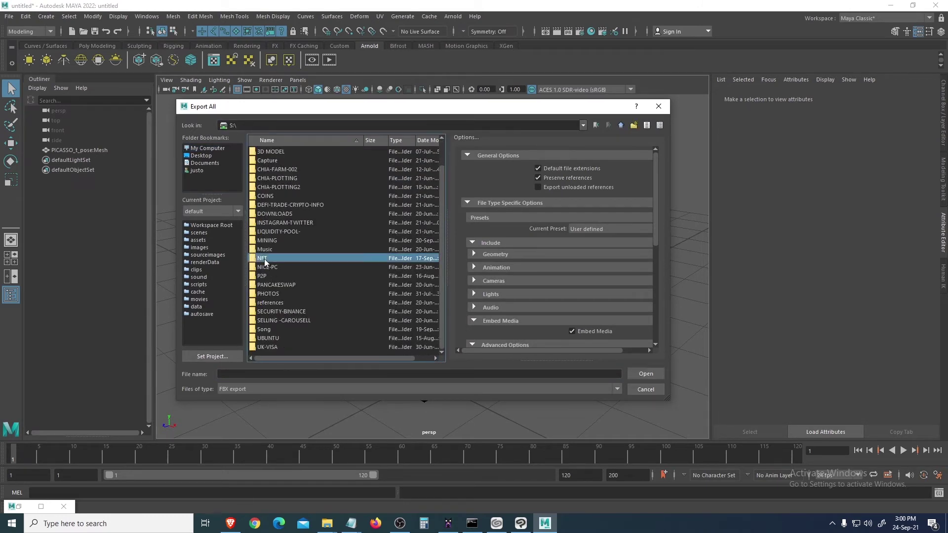
double_click(286, 285)
scroll(289, 276, down, 2)
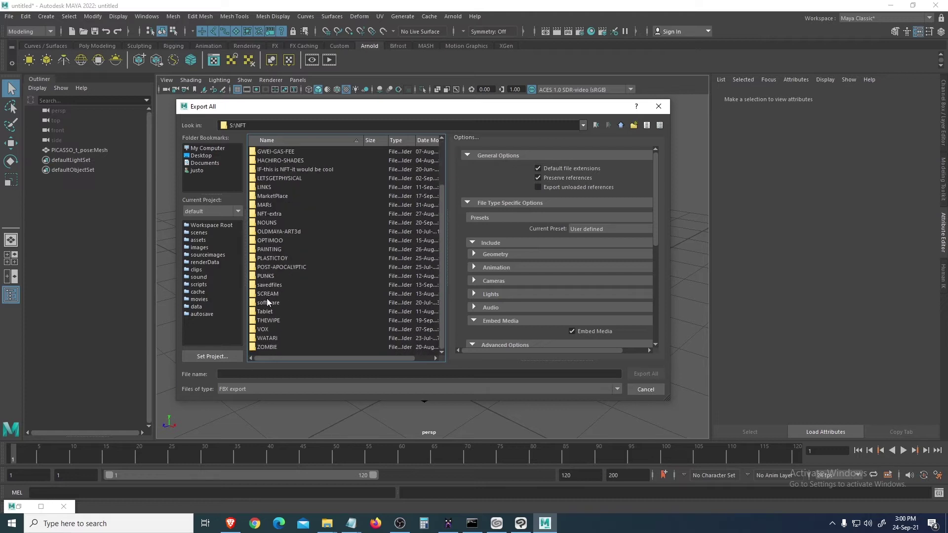
scroll(270, 246, up, 2)
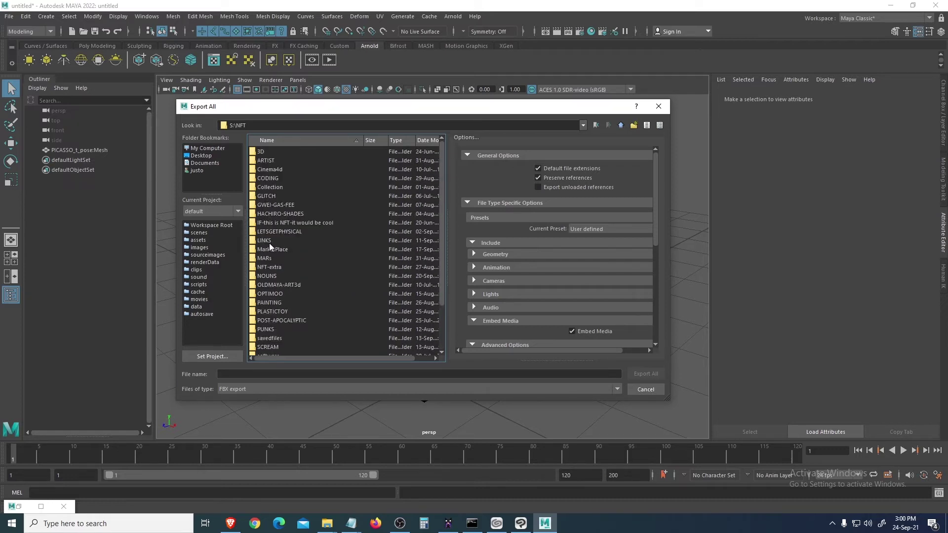
scroll(278, 274, down, 2)
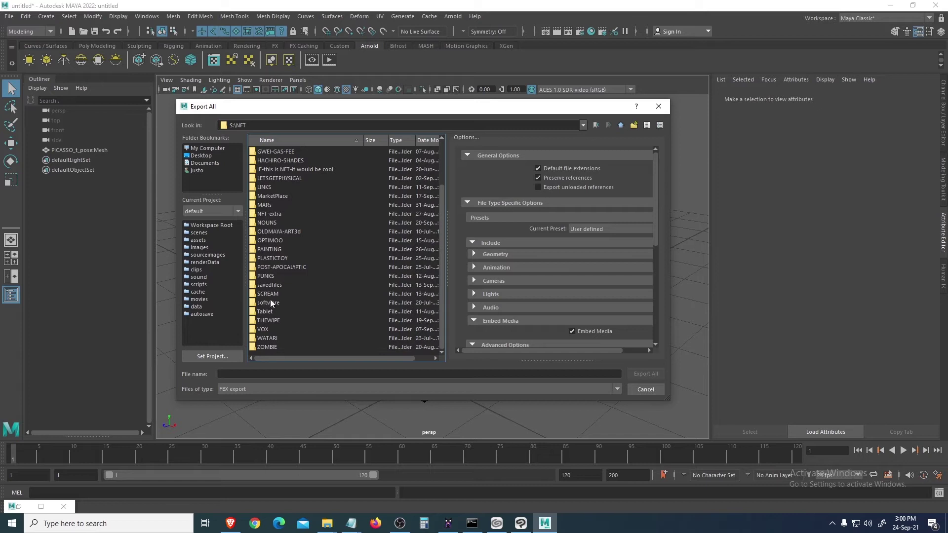
double_click(267, 329)
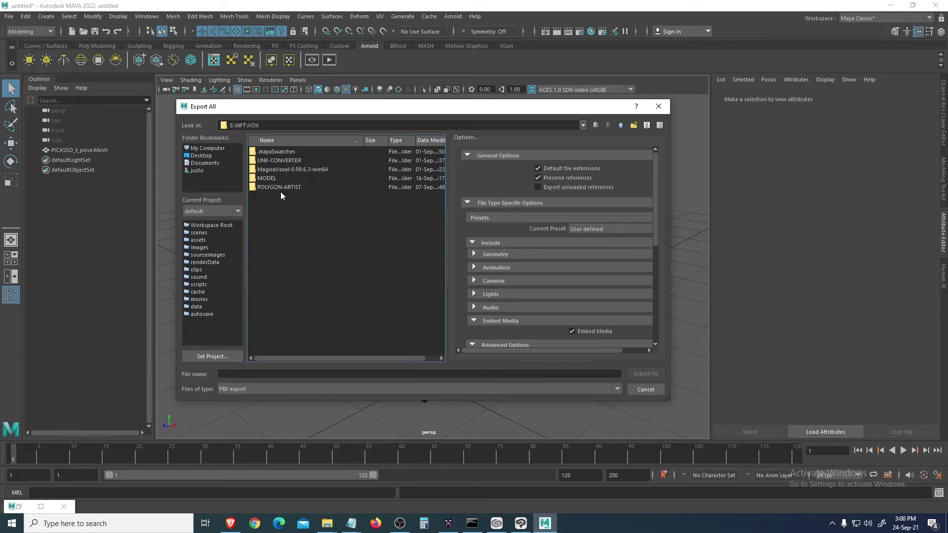
double_click(288, 170)
double_click(273, 170)
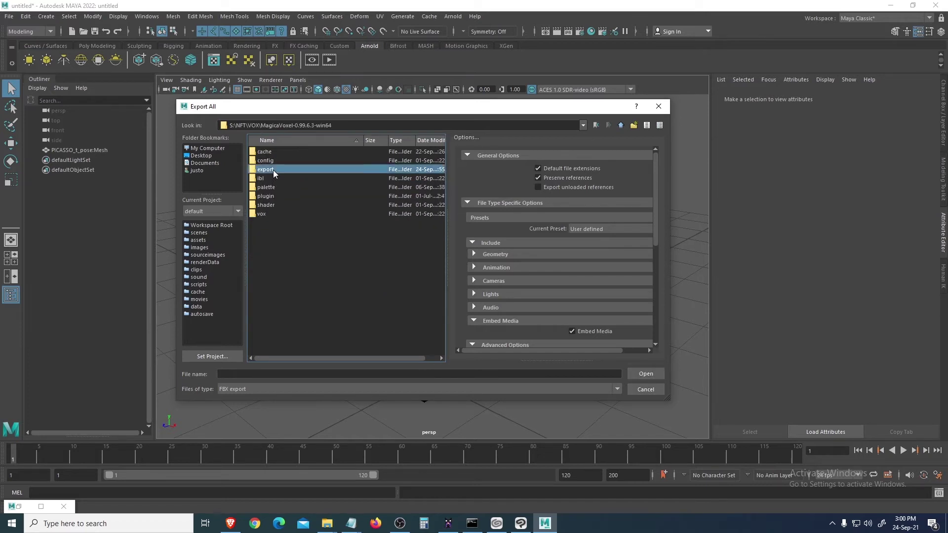
- Export the scene under the name PicassoFBX
click(275, 374)
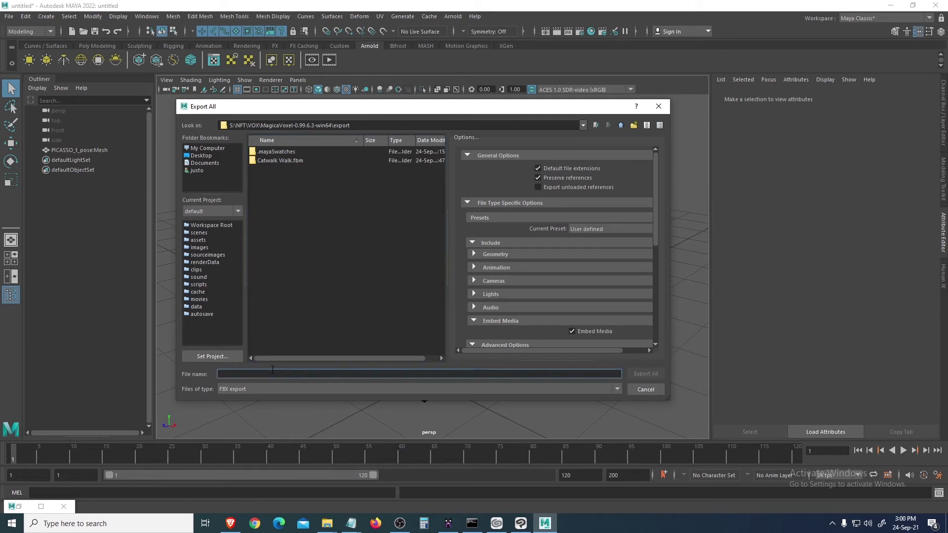
text(PicassoFBX)
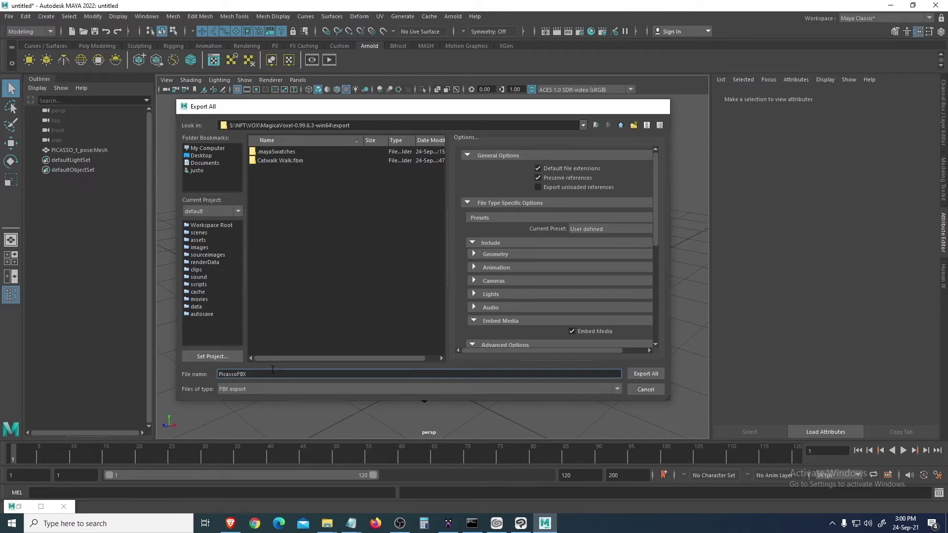
key(Return)
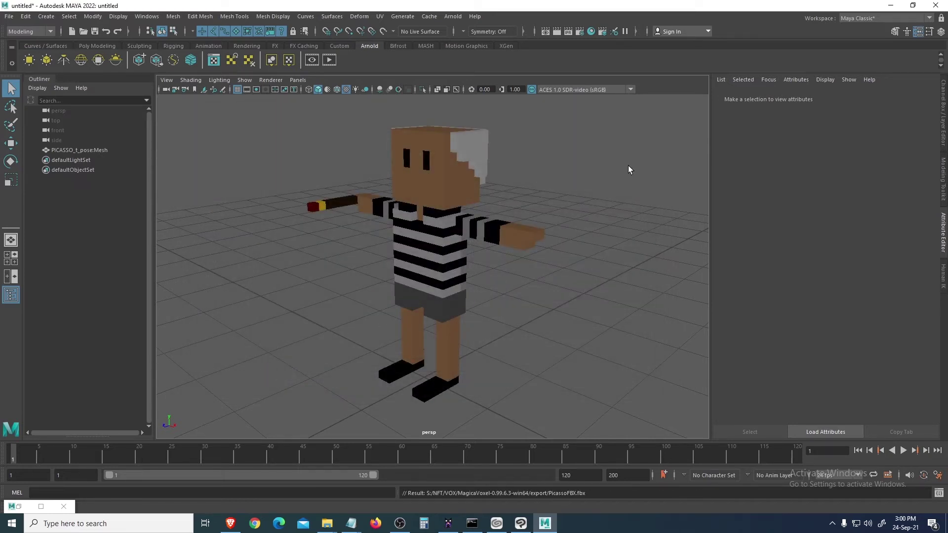
- Upload PicassoFBX.fbx to Mixamo's Auto-Rigger as a new character
click(230, 525)
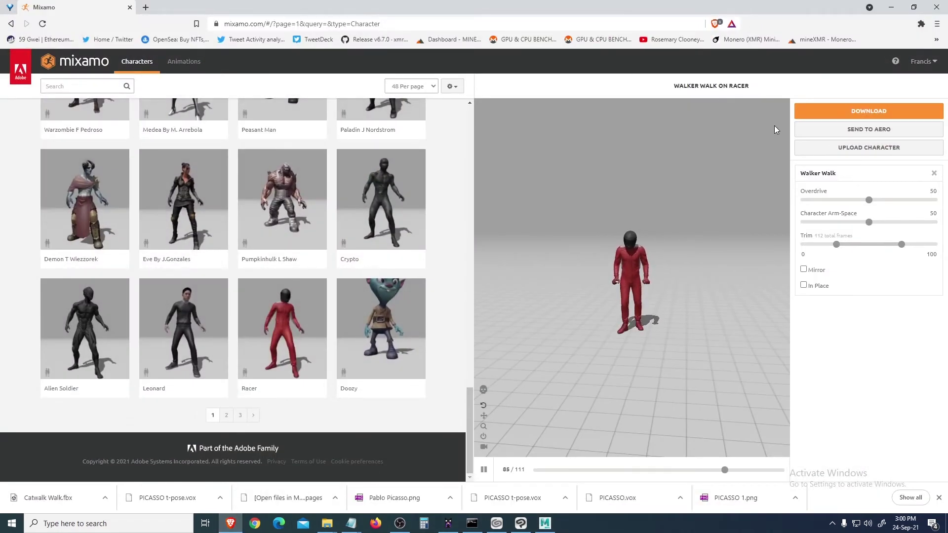
click(868, 147)
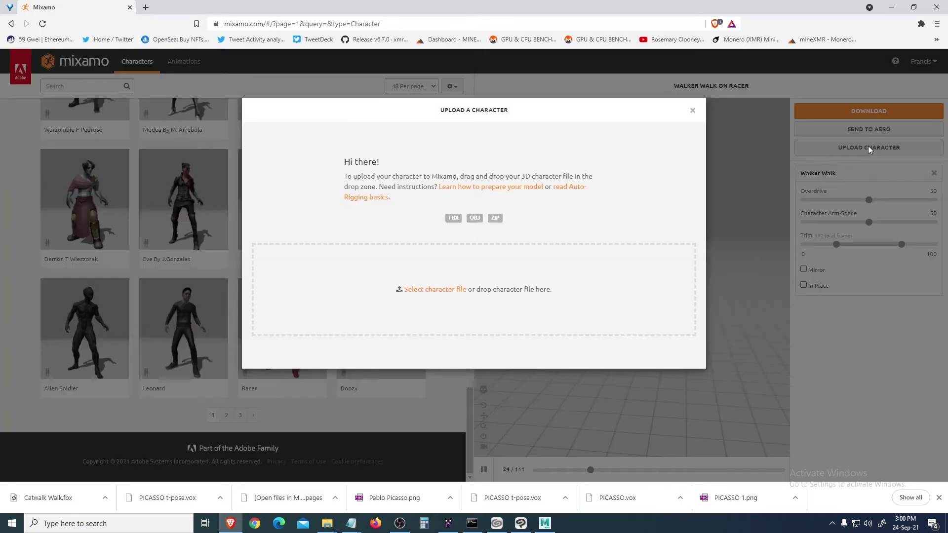
click(446, 290)
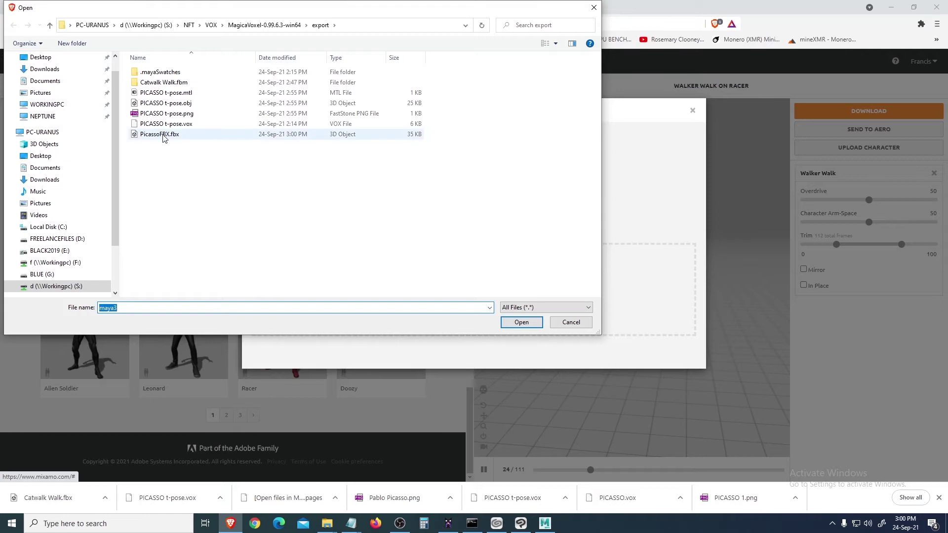
click(165, 135)
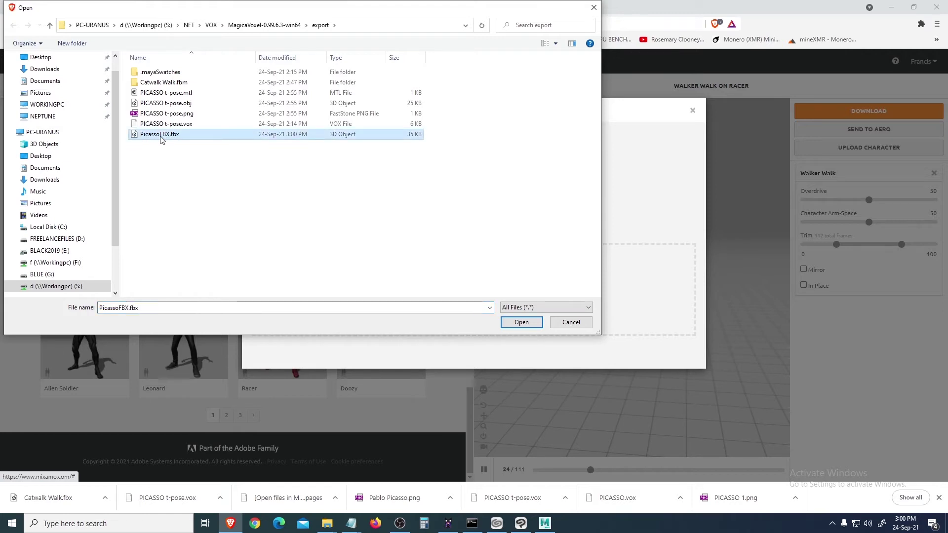
click(522, 322)
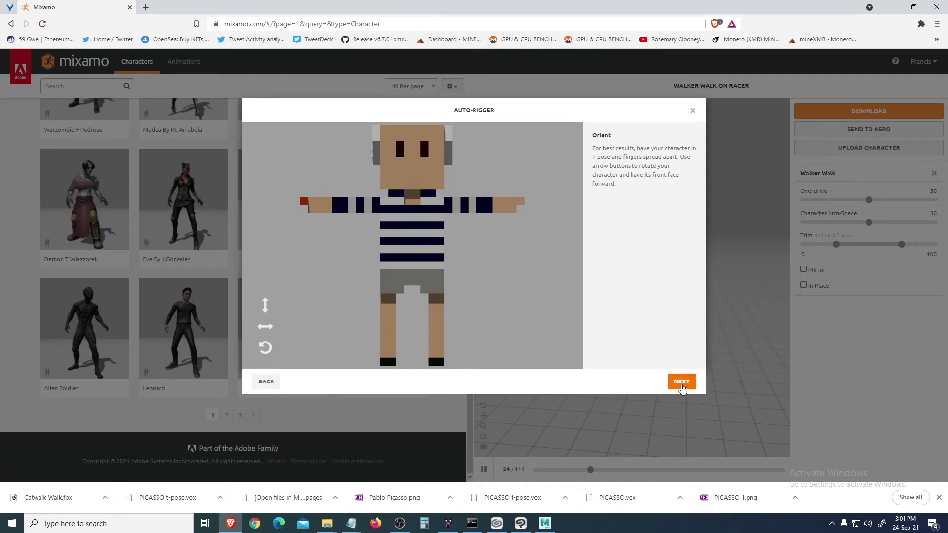
- Place the chin, wrist, elbow, knee and groin markers on Picasso and run auto-rigging
click(681, 383)
drag(296, 252, 413, 187)
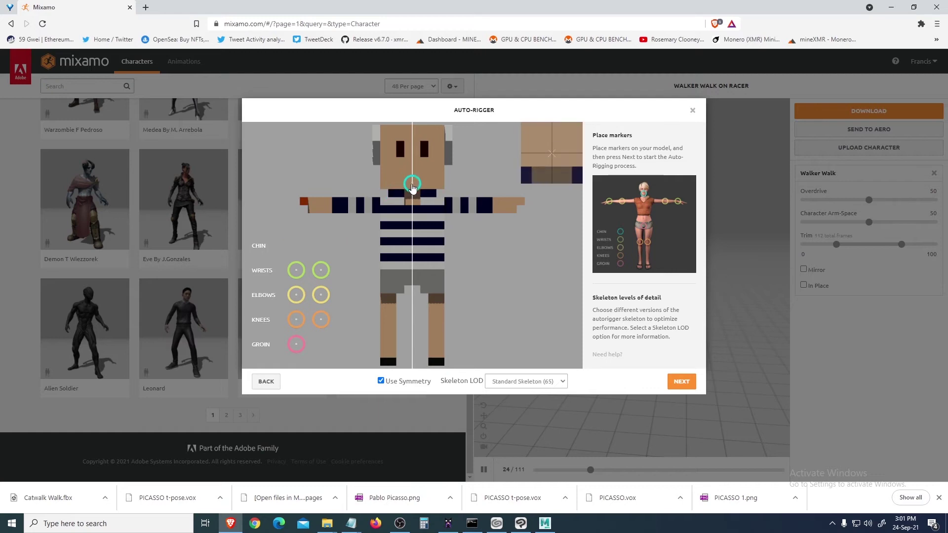
mouse_move(296, 270)
mouse_down()
mouse_move(306, 208)
mouse_move(316, 209)
mouse_up()
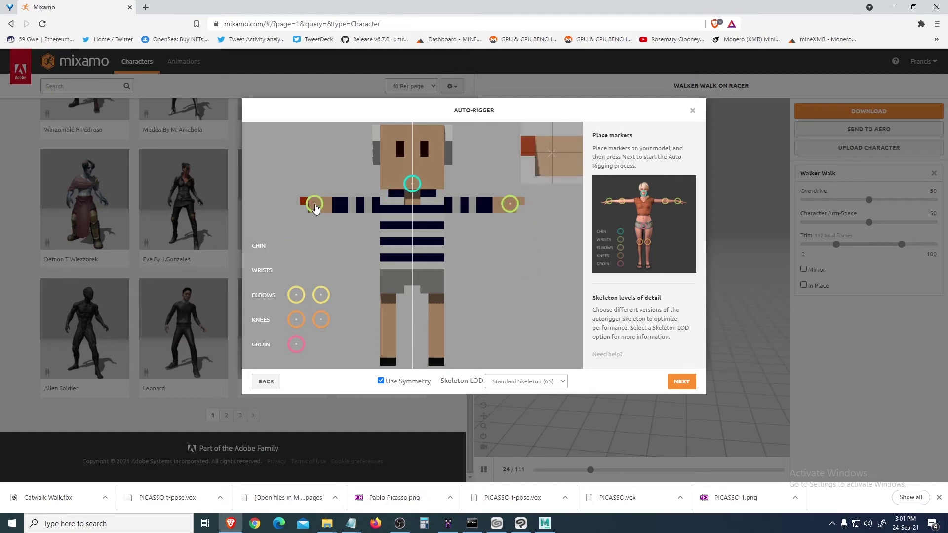
mouse_move(296, 298)
mouse_down()
mouse_move(334, 212)
mouse_move(346, 205)
mouse_up()
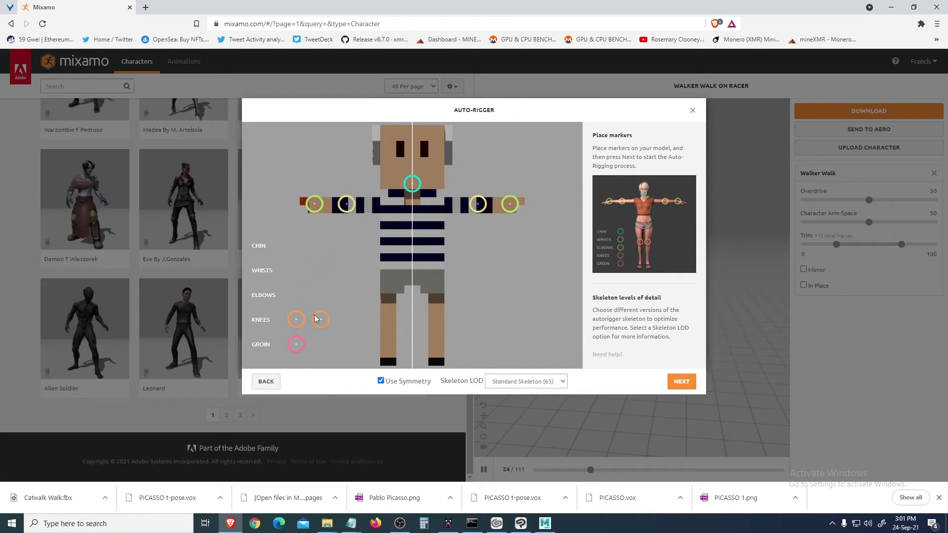
mouse_move(296, 319)
mouse_down()
mouse_move(344, 313)
mouse_move(388, 326)
mouse_up()
drag(296, 344, 412, 280)
click(680, 381)
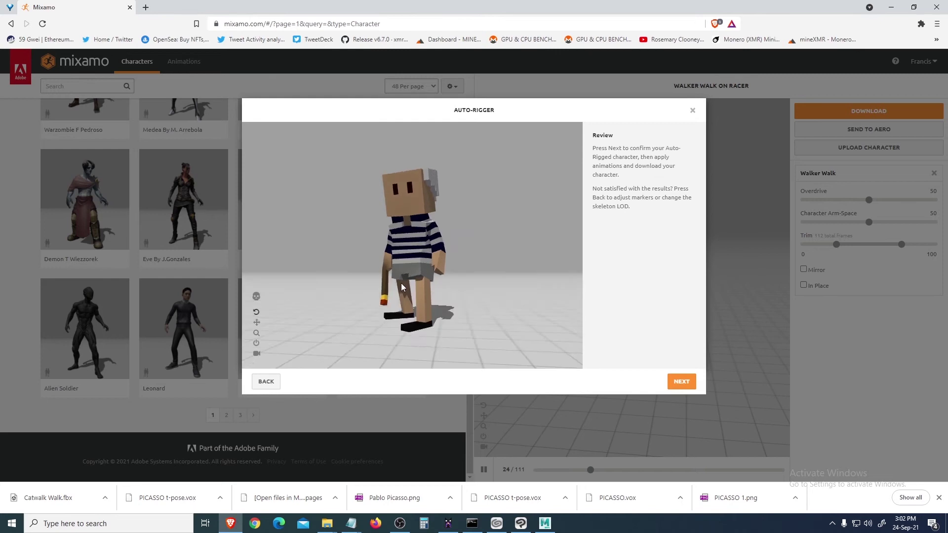
- Accept the rigged Picasso as the current character and preview Rumba Dancing on it
click(681, 381)
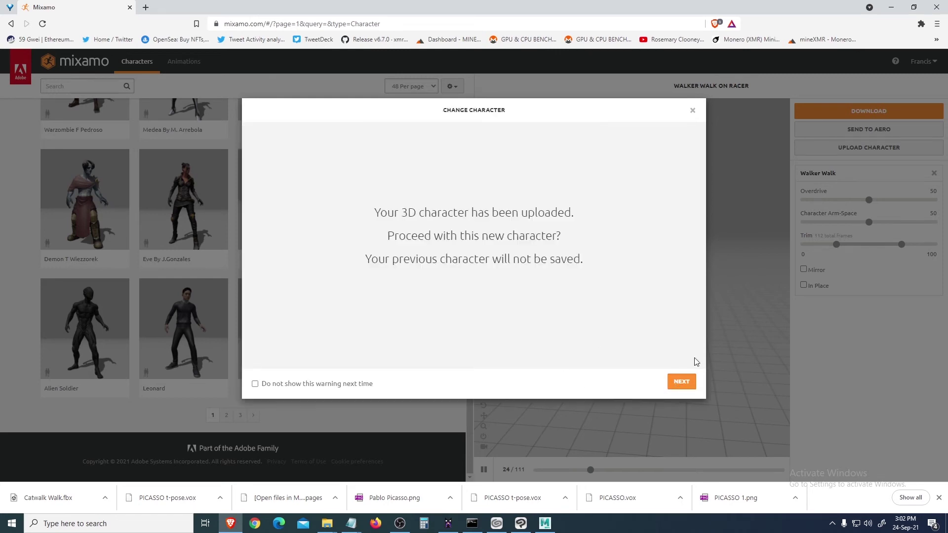
click(682, 381)
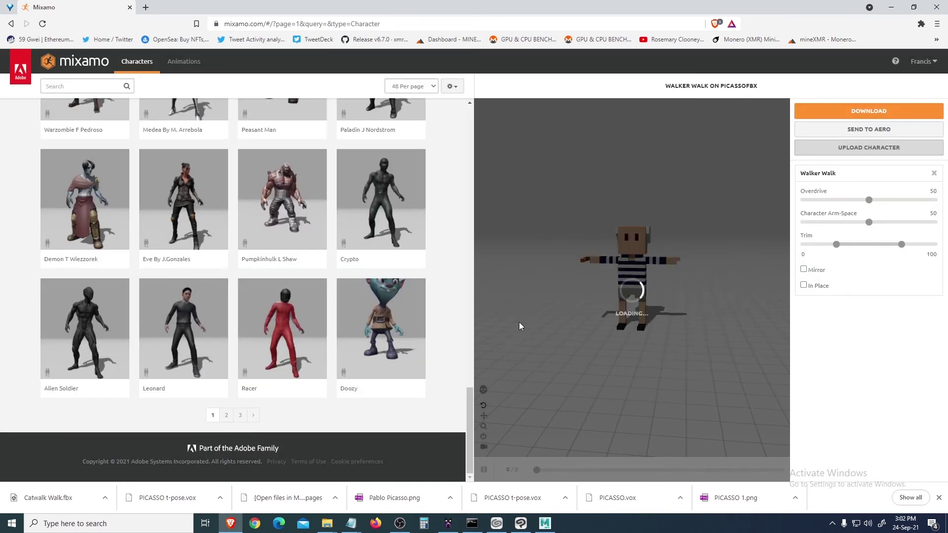
scroll(205, 184, up, 15)
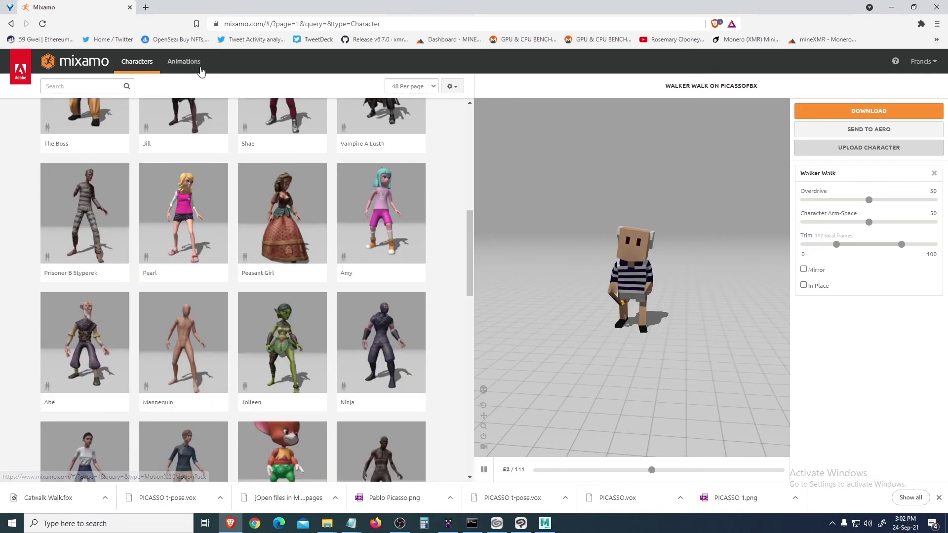
click(200, 69)
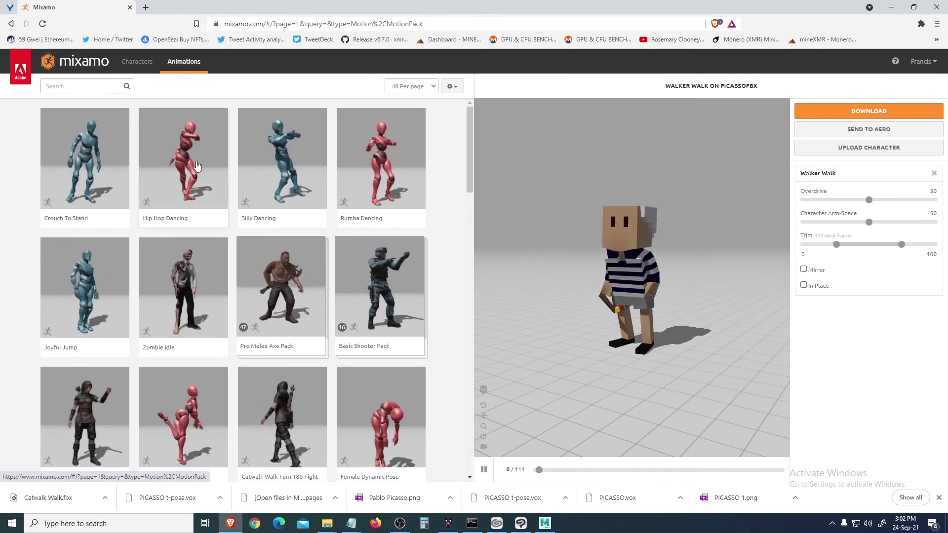
click(400, 173)
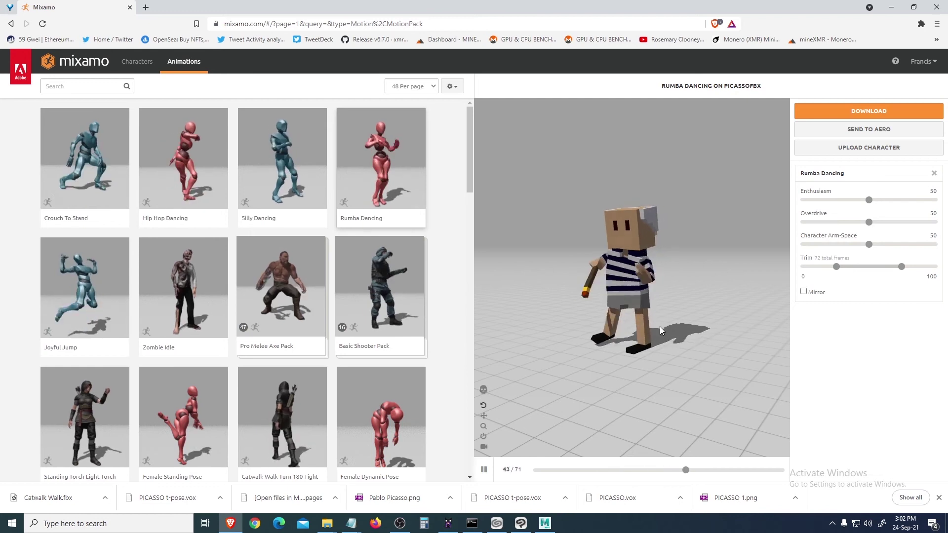
scroll(649, 301, up, 5)
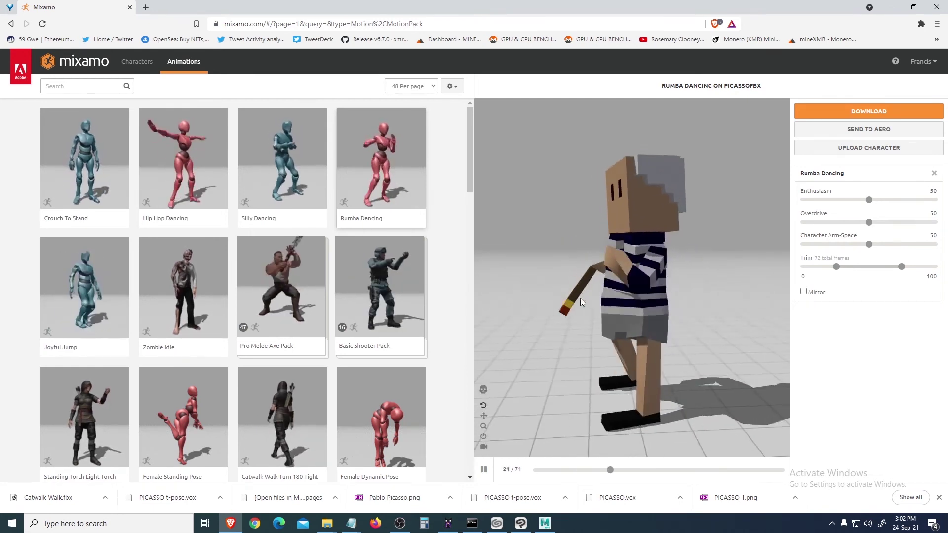
drag(580, 298, 624, 303)
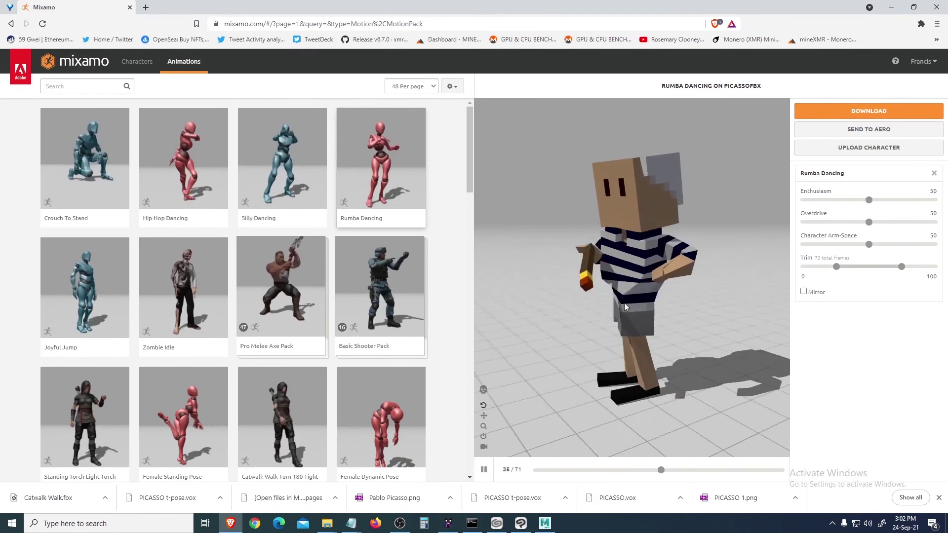
- Search the animations for 'walk', try Walking, then apply Catwalk Walk to Picasso
click(89, 88)
text(walk)
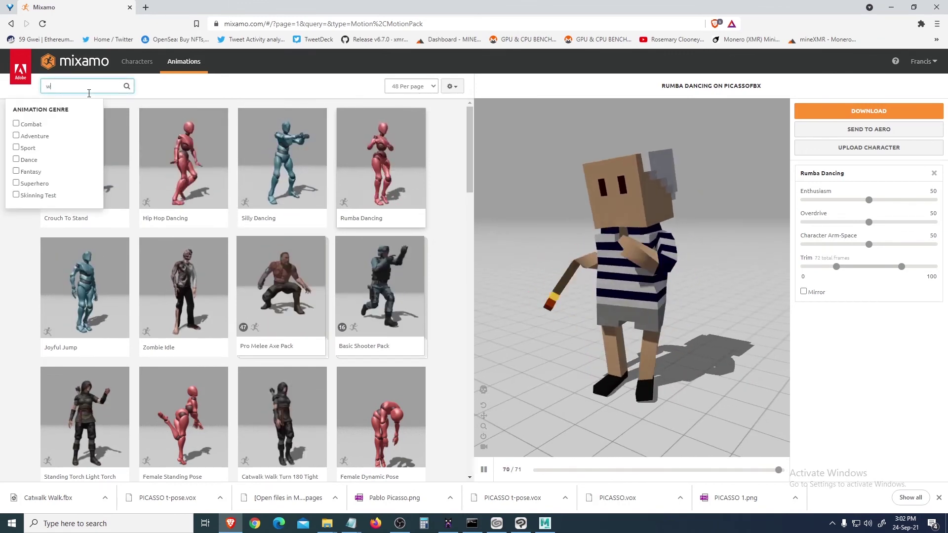
click(124, 89)
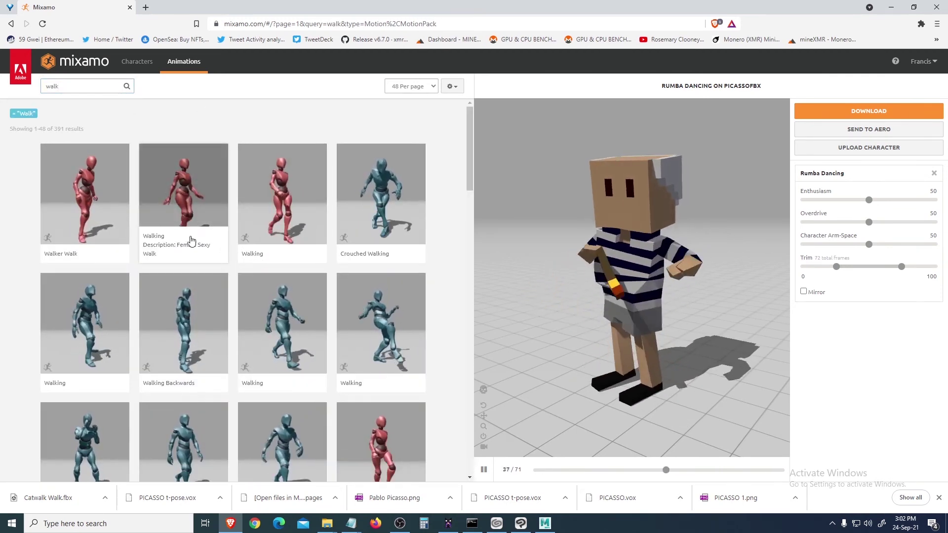
click(186, 202)
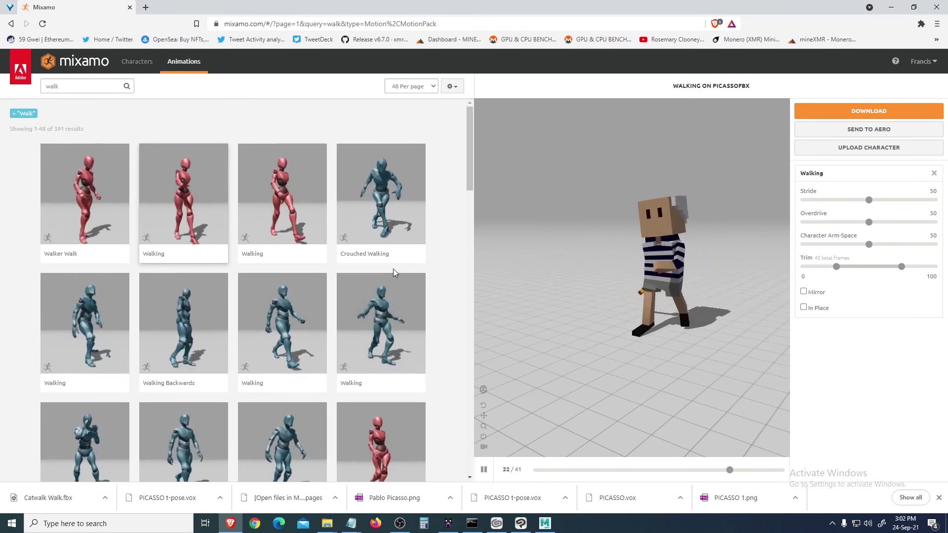
scroll(410, 341, down, 5)
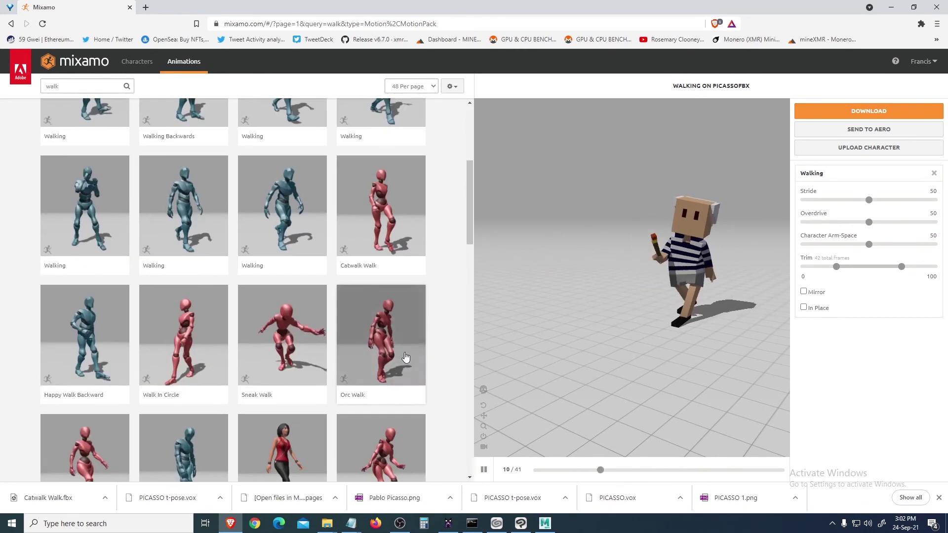
click(392, 241)
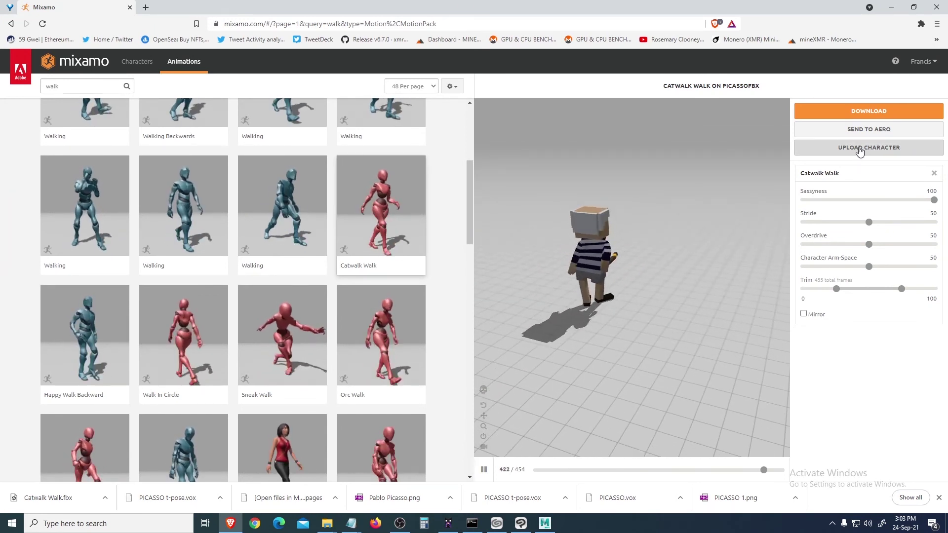
- Download Catwalk Walk as FBX Binary with skin at 30 fps into the export folder
click(875, 118)
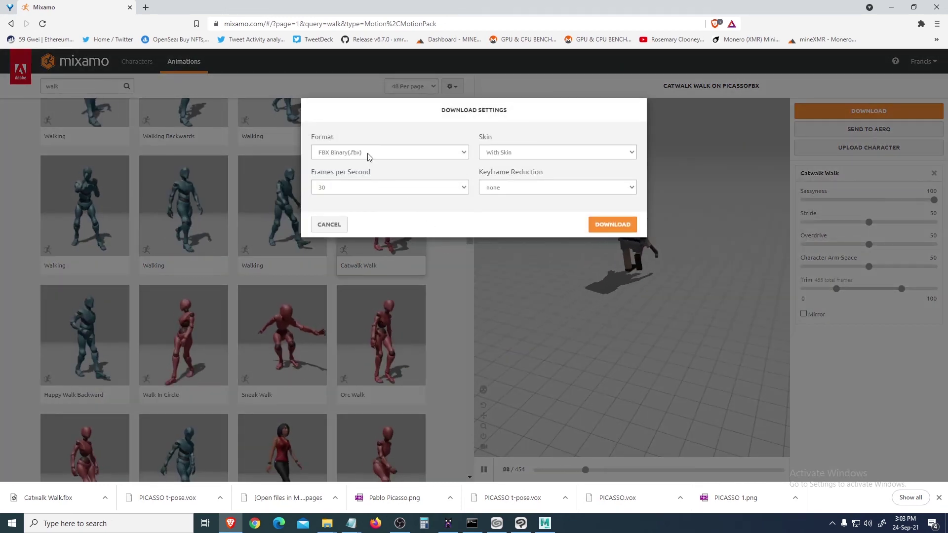
click(599, 227)
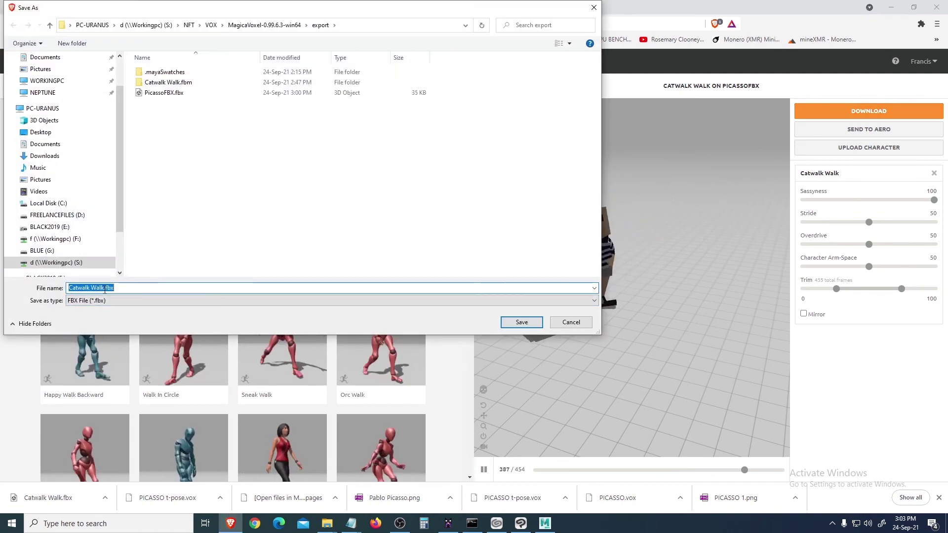
click(521, 322)
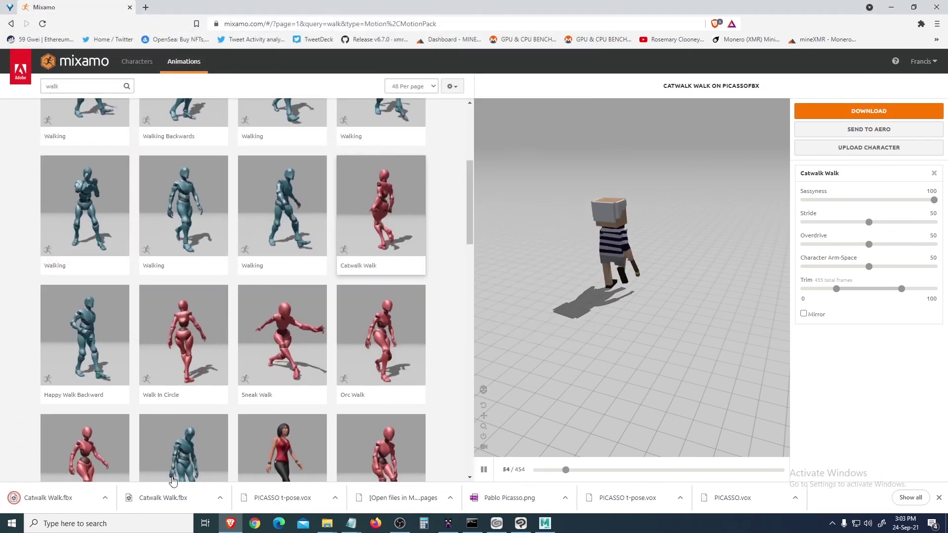
- Delete the static Picasso T-pose mesh from the Maya scene
click(544, 524)
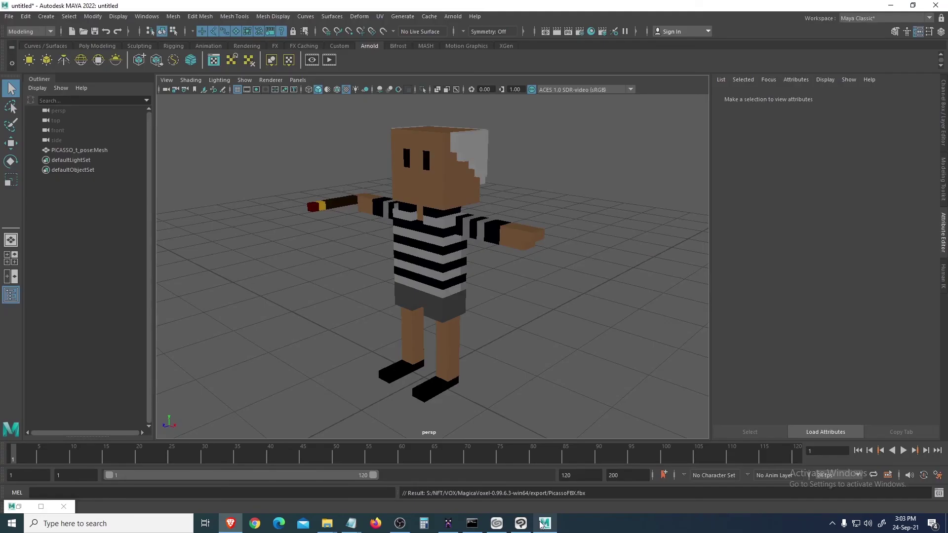
click(466, 278)
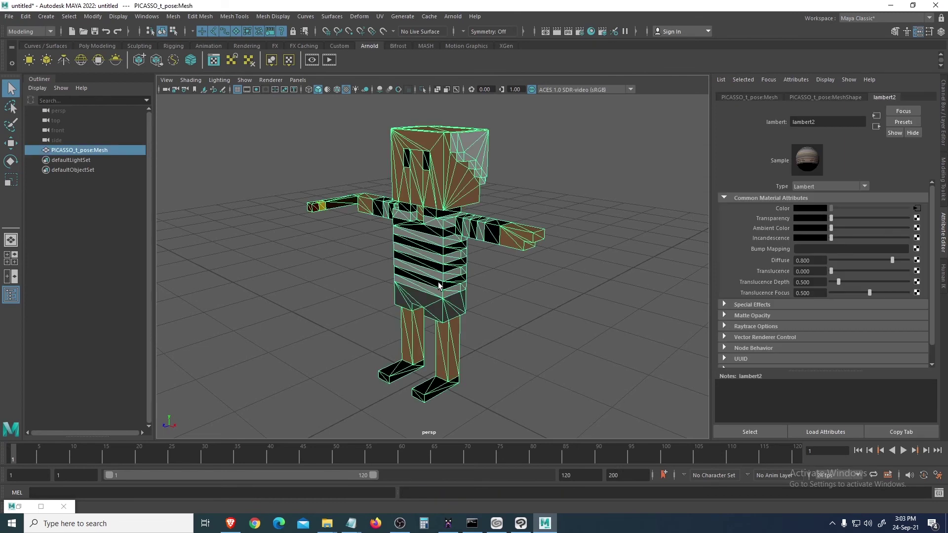
key(Delete)
- Start a File > Import with the file type set to FBX
click(9, 17)
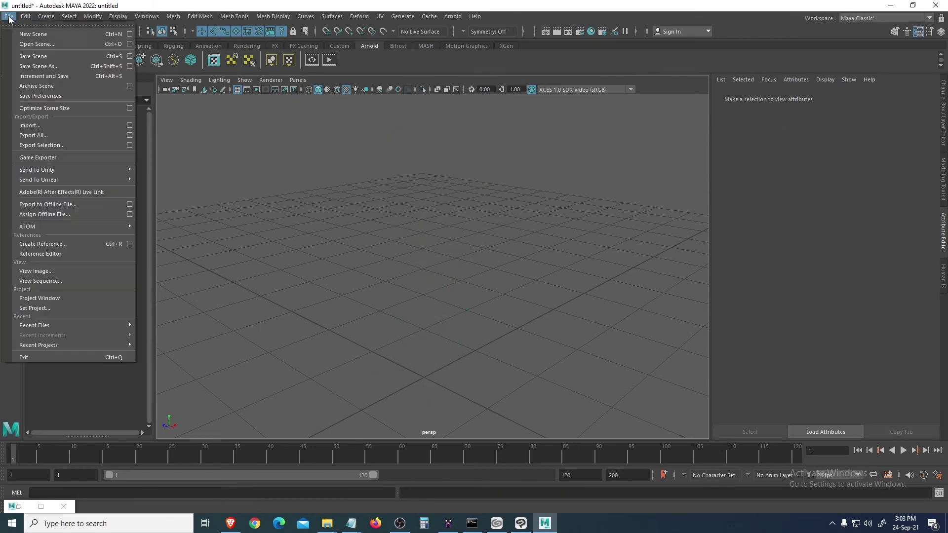
click(22, 125)
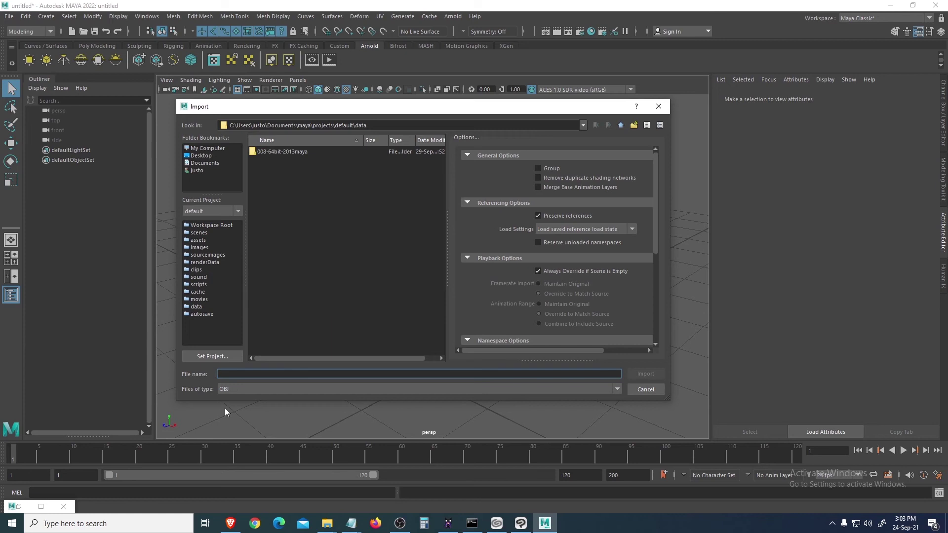
click(242, 391)
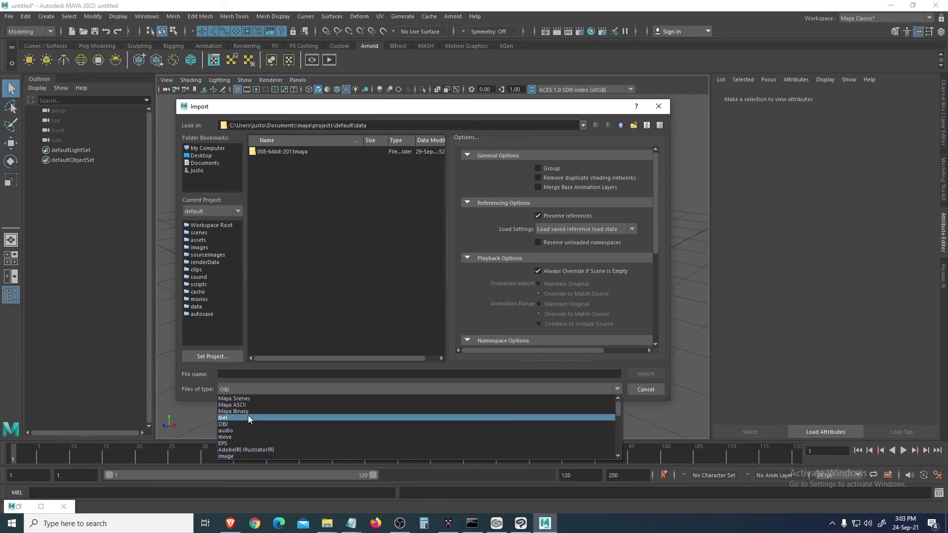
scroll(247, 434, down, 3)
scroll(248, 435, down, 1)
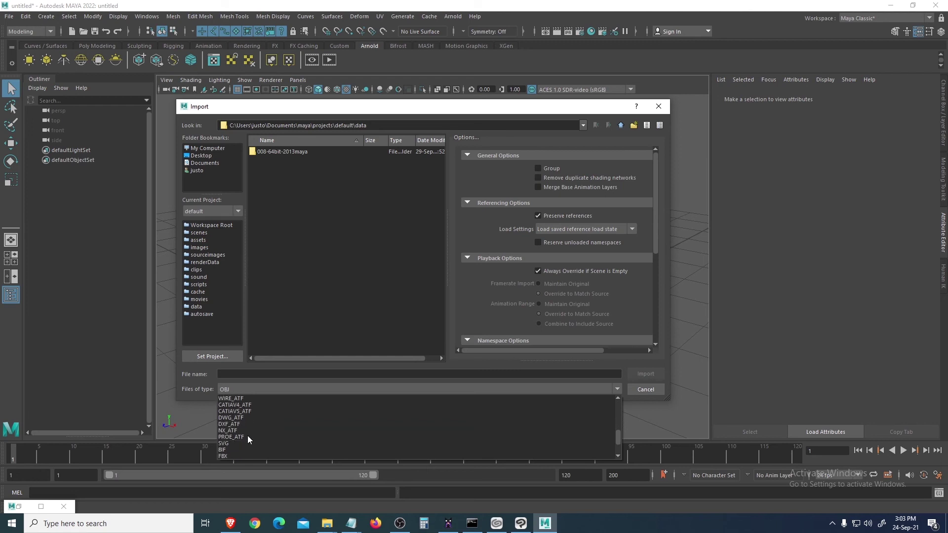
scroll(247, 436, down, 1)
click(246, 436)
click(245, 390)
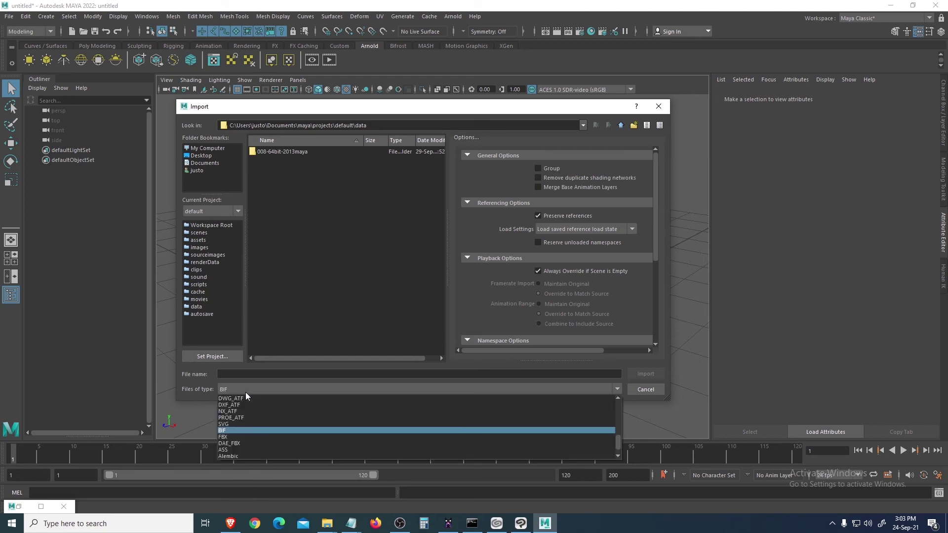
click(243, 436)
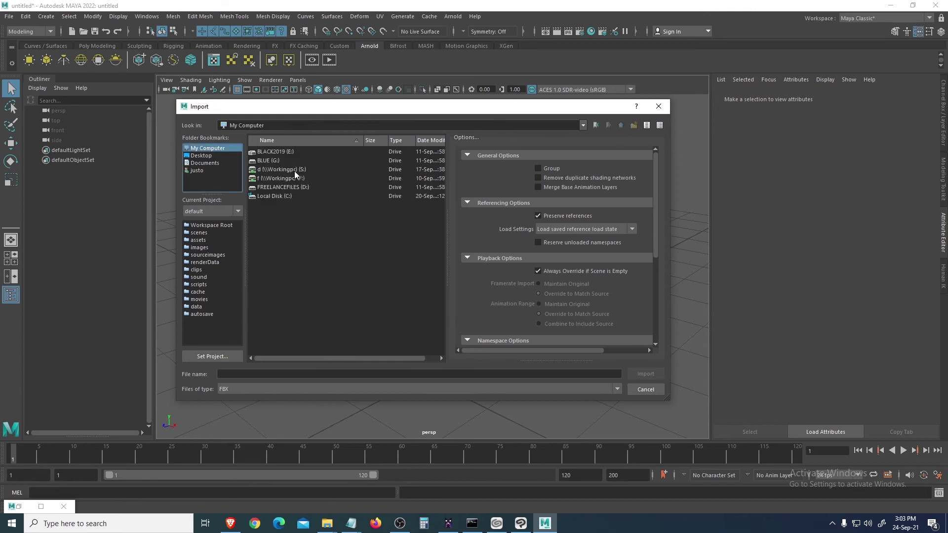
- Browse to S:\NFT\VOX\MagicaVoxel-0.99.6.3-win64\export and choose Catwalk Walk.fbx
double_click(295, 170)
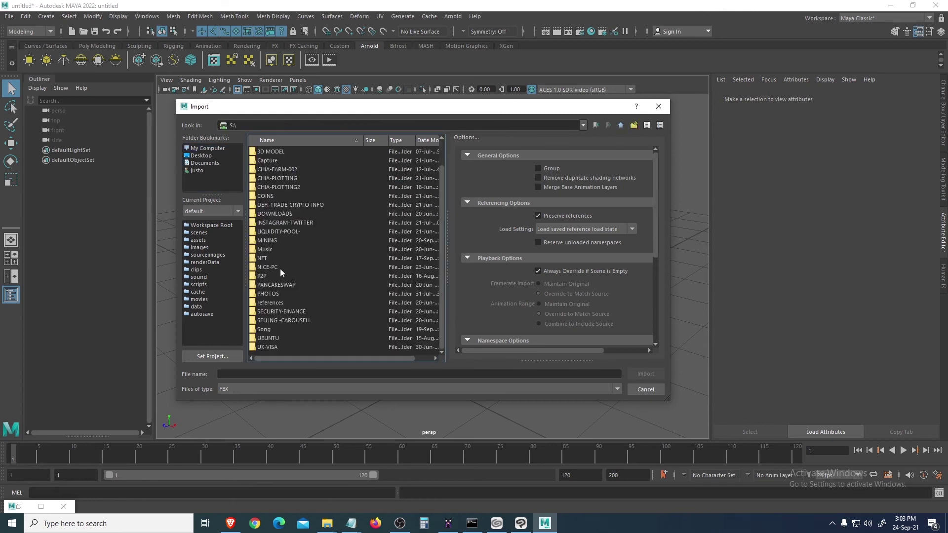
double_click(264, 258)
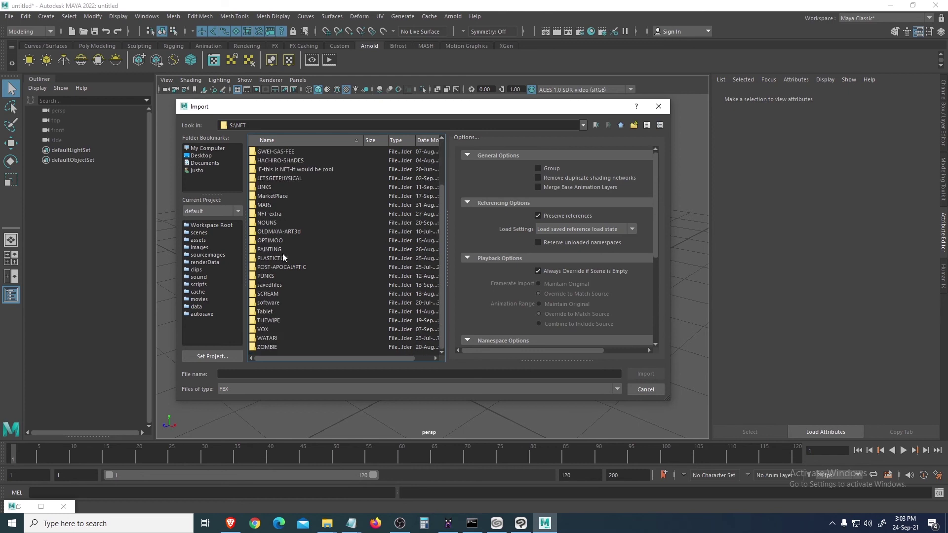
double_click(263, 329)
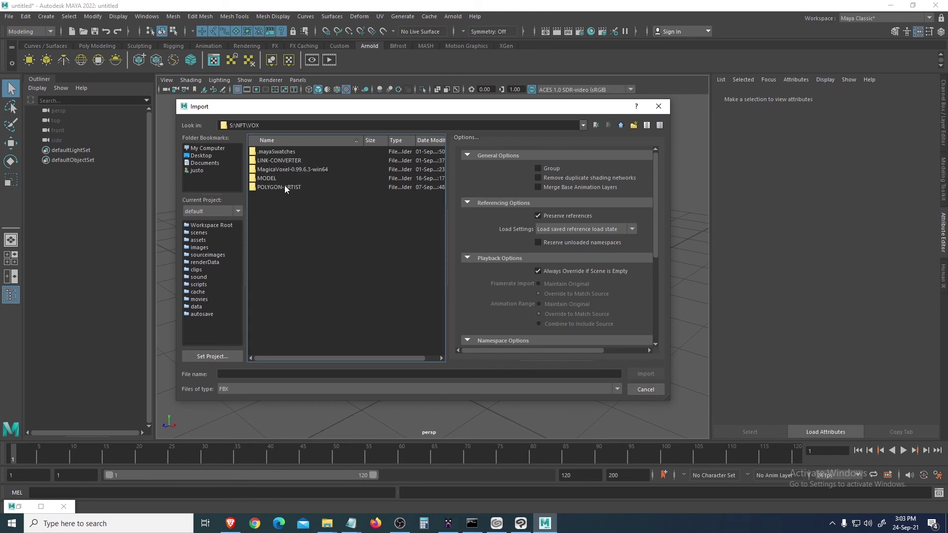
double_click(290, 171)
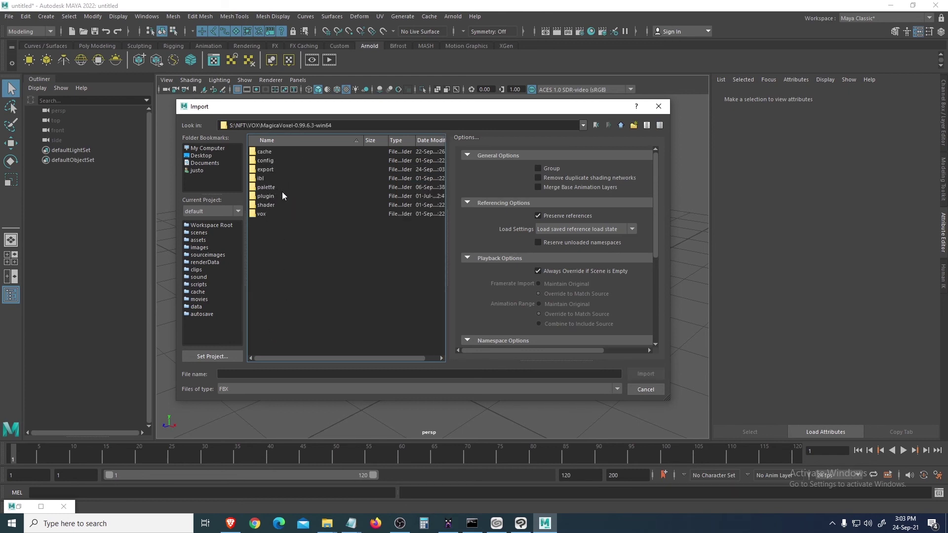
click(276, 173)
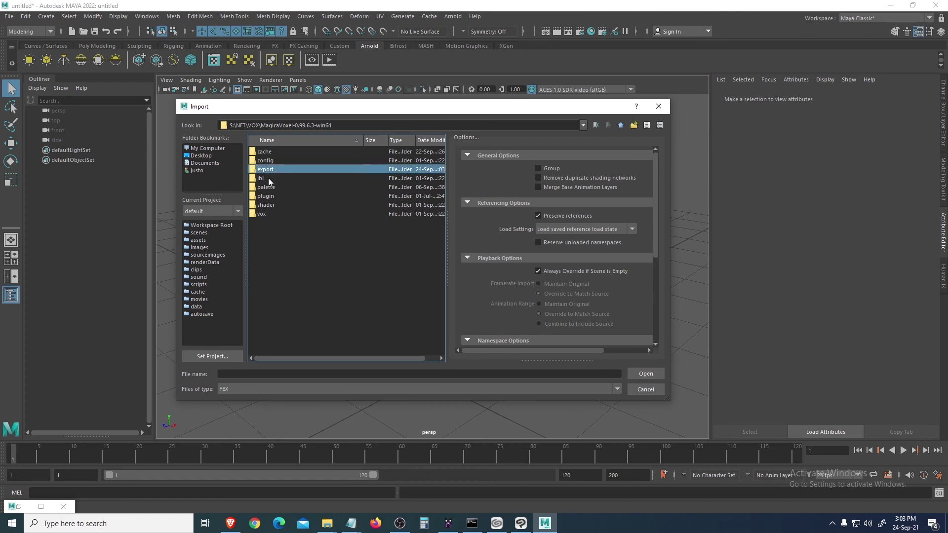
double_click(271, 170)
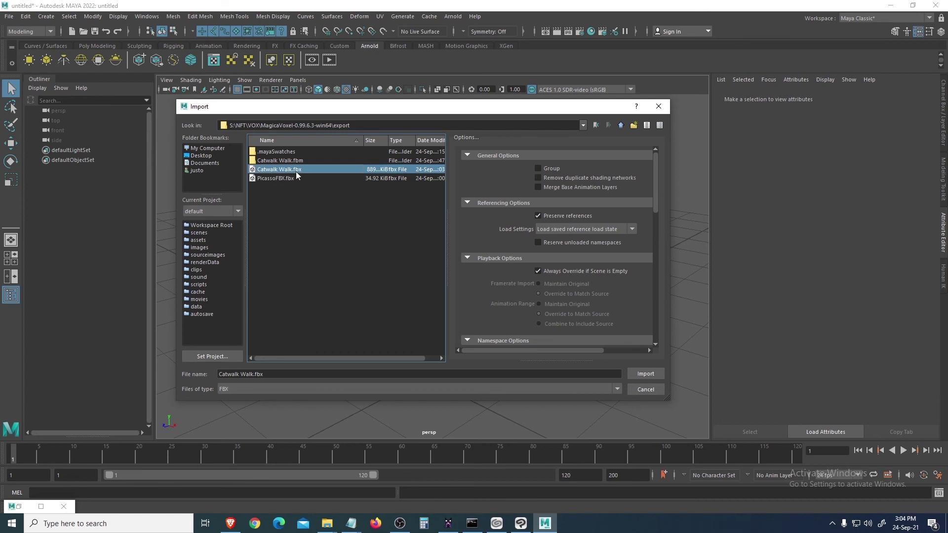
- Import Catwalk Walk.fbx and turn off Joints in the viewport Show menu
click(645, 373)
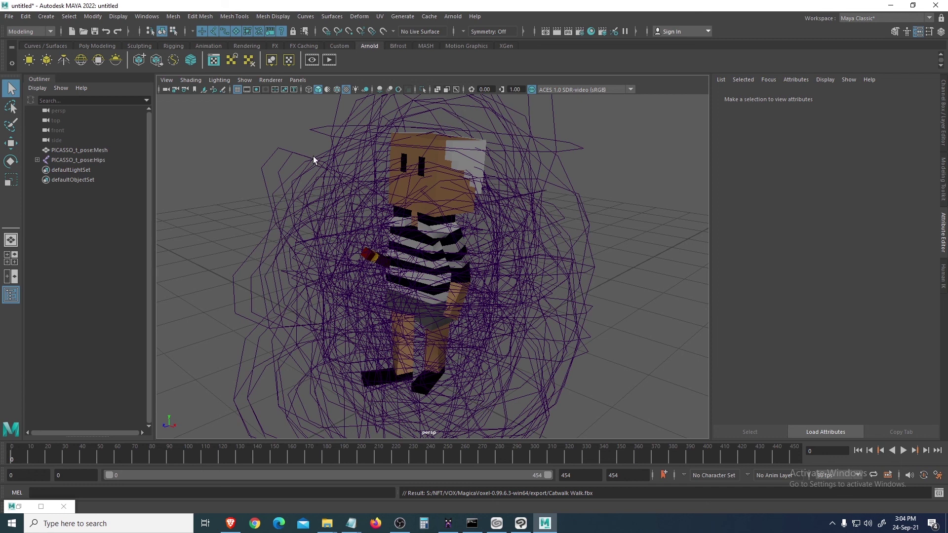
click(338, 191)
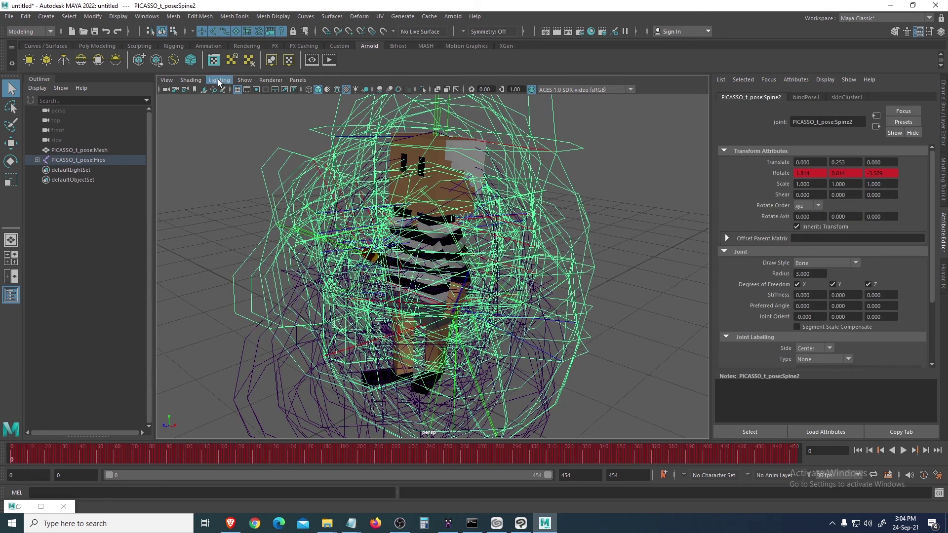
click(243, 80)
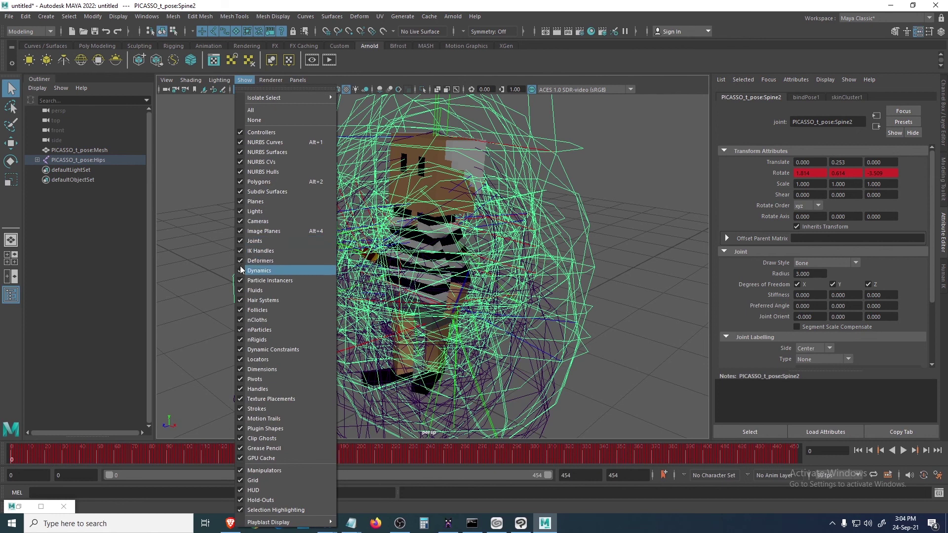
click(244, 105)
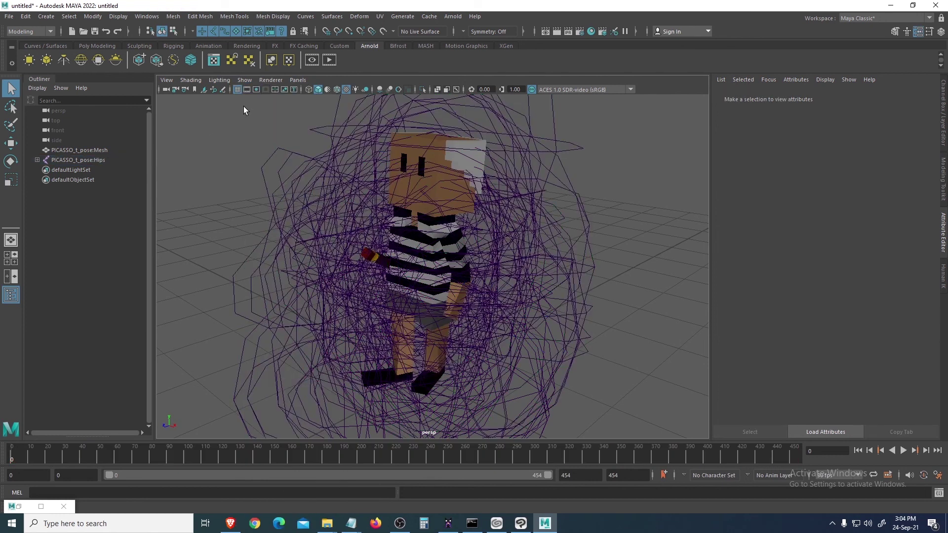
click(244, 81)
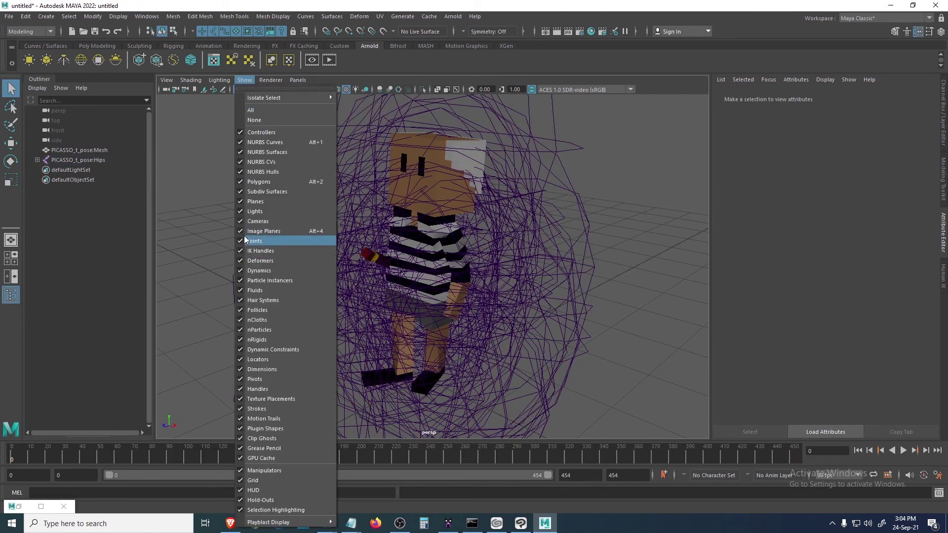
click(246, 240)
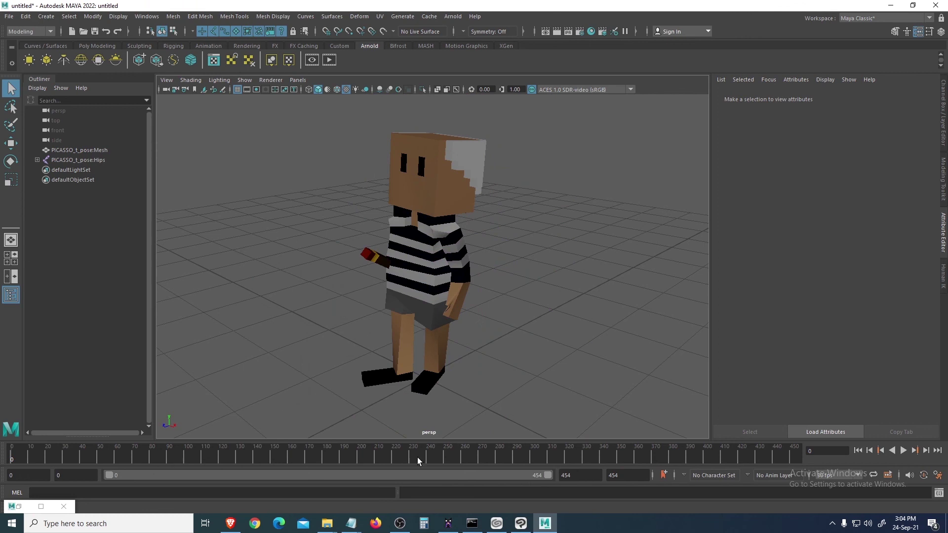
- Play the 454-frame Catwalk Walk animation and zoom the persp view to watch
click(901, 452)
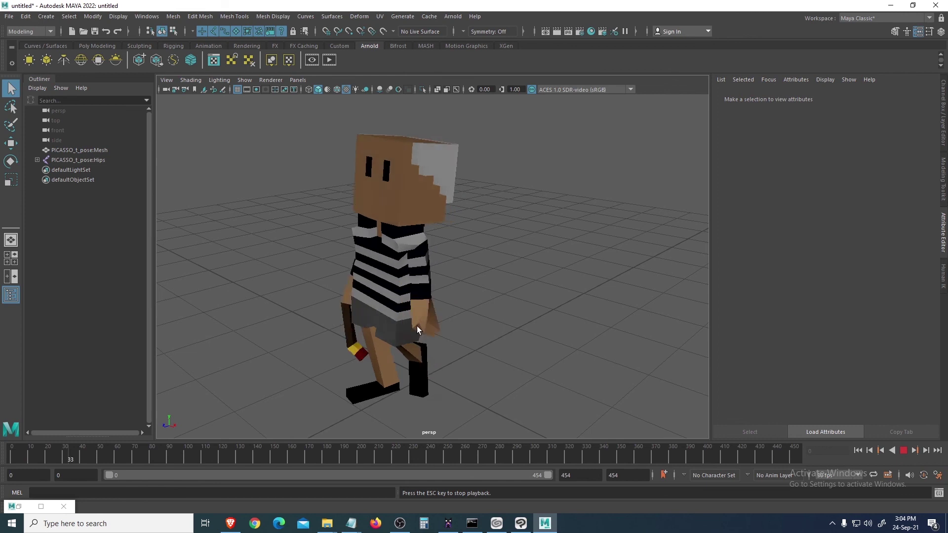
scroll(464, 316, down, 8)
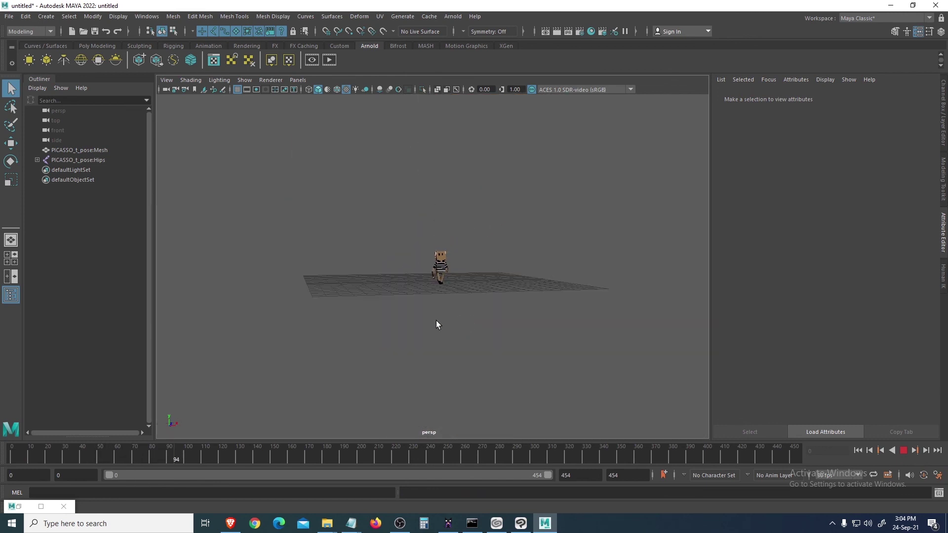
scroll(429, 322, up, 4)
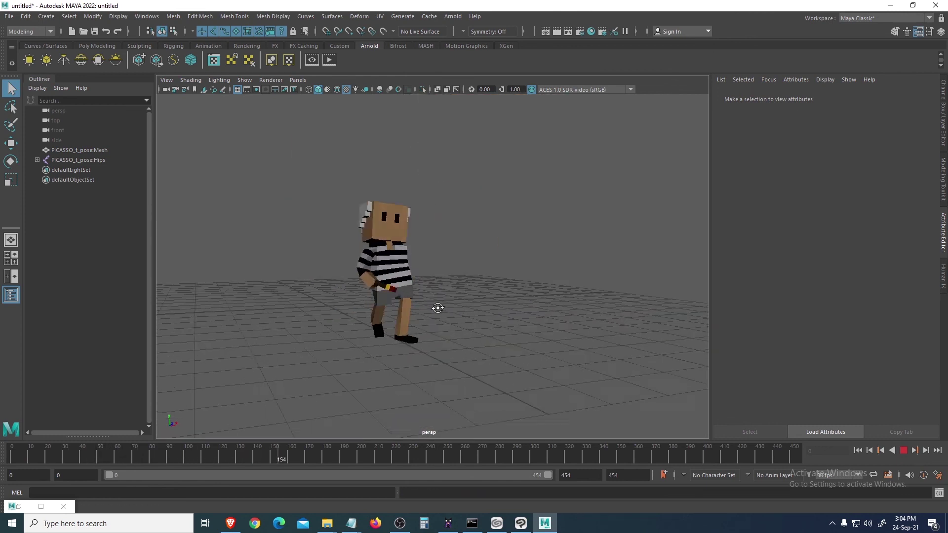